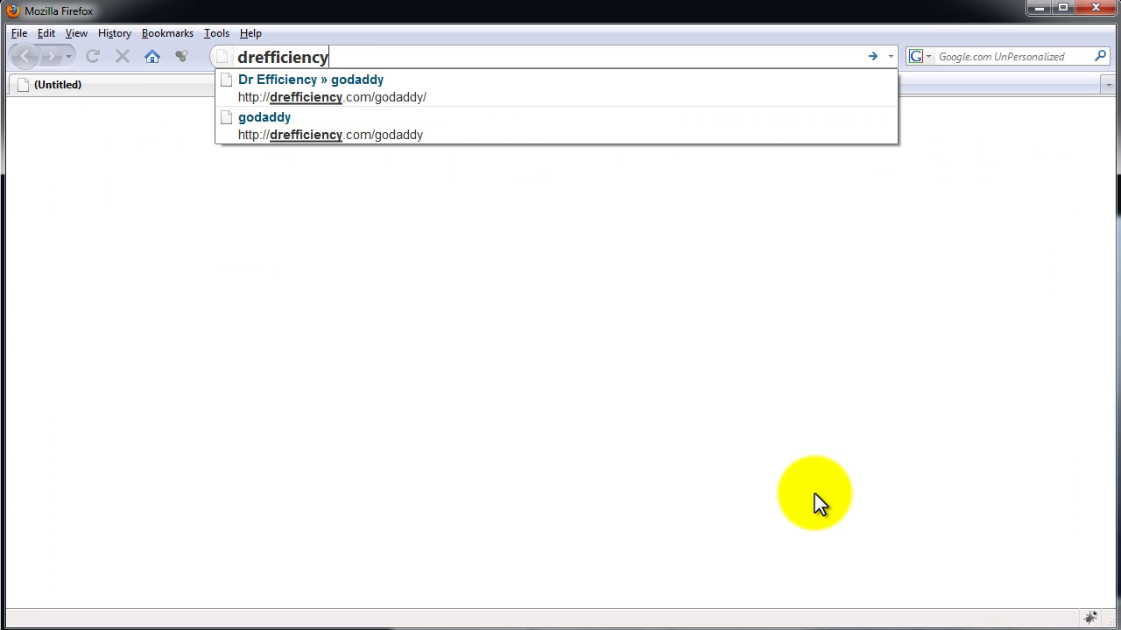
Load GoDaddy via drefficiency.com/godaddy and search vintage.com, which turns out to be taken.
text(.com/godaddy)
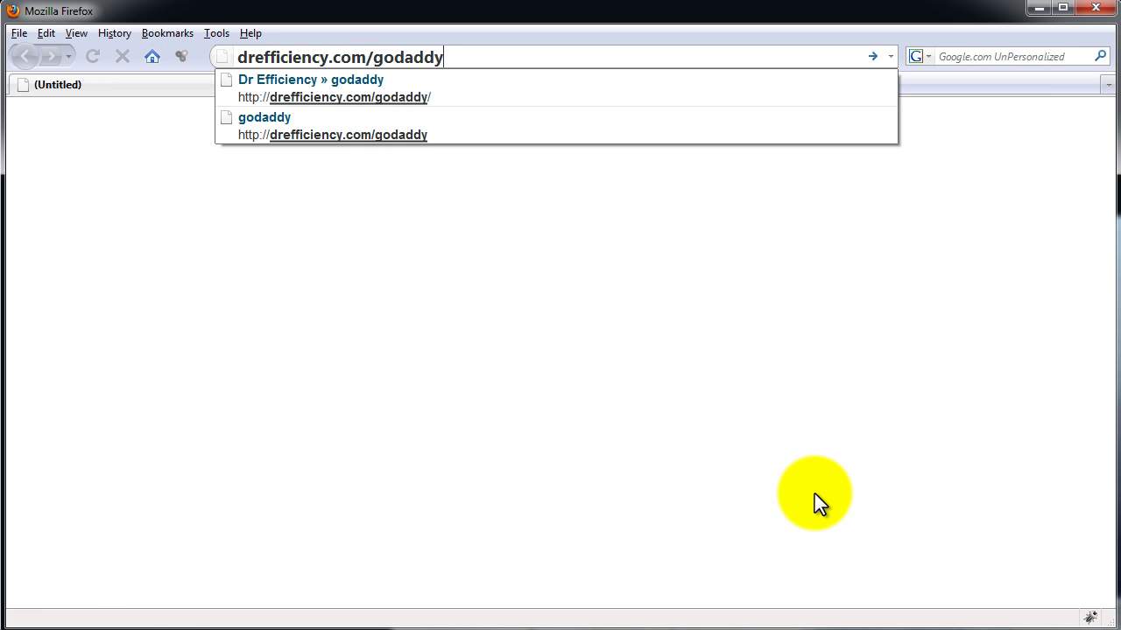
key(Return)
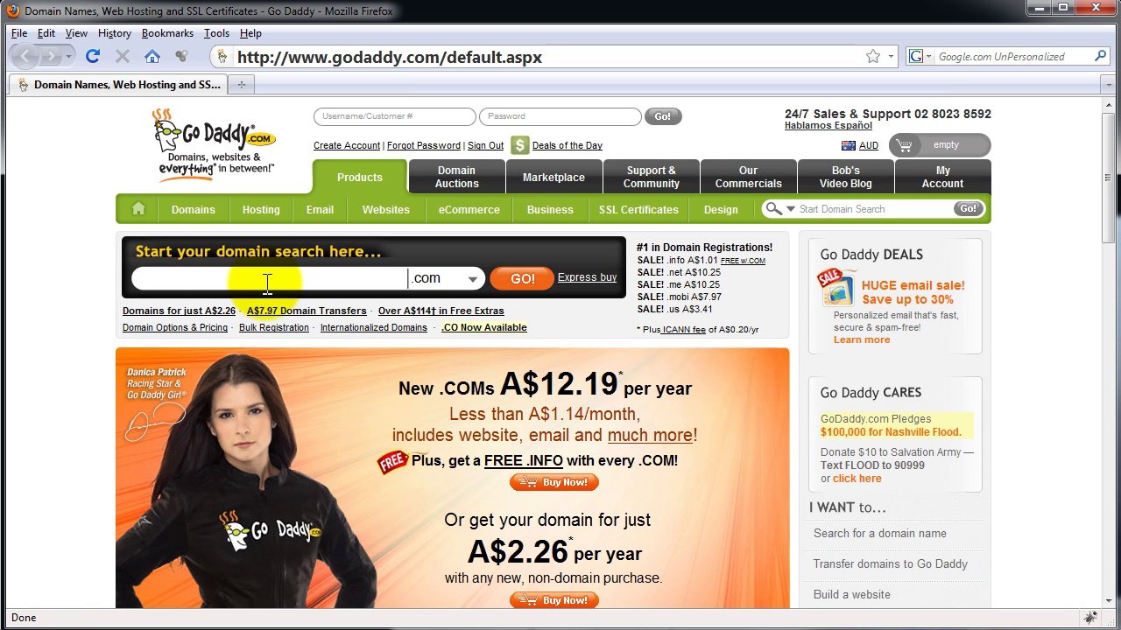
text(vintage)
click(525, 280)
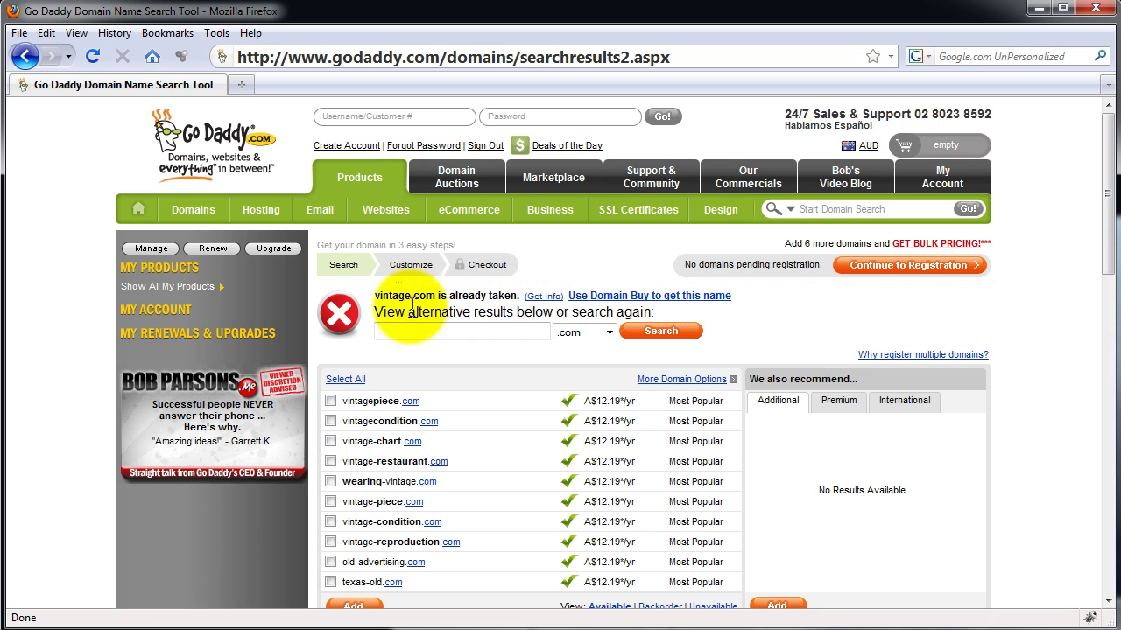
drag(375, 295, 512, 295)
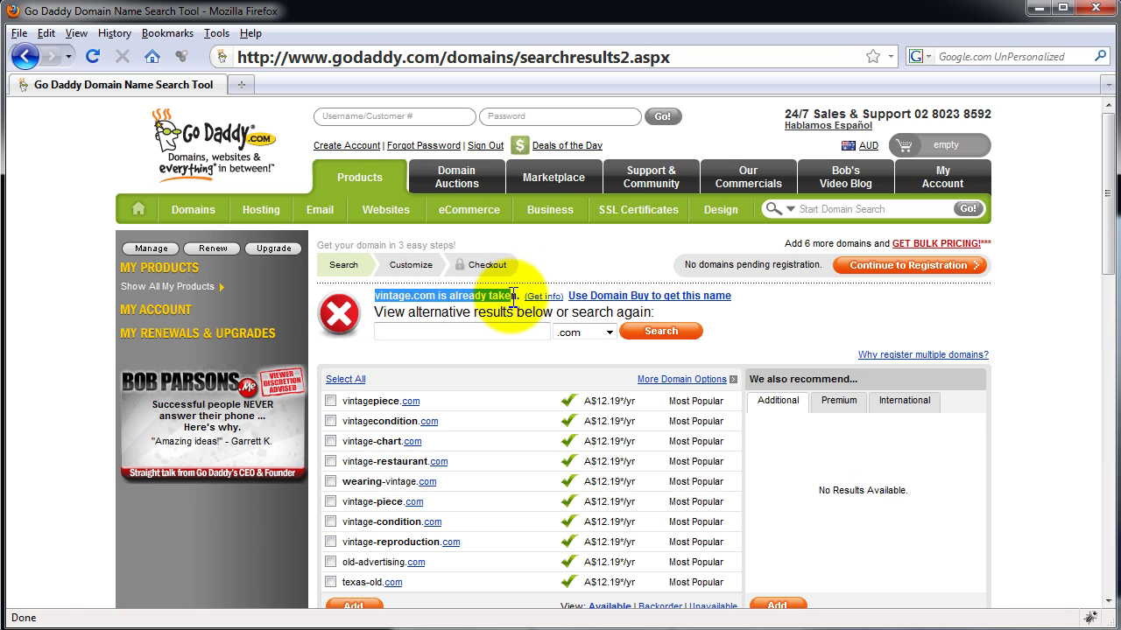
click(70, 275)
Open vintage.com in a new tab to view its parked page, and close the Nissan Computer tab.
key(ctrl+t)
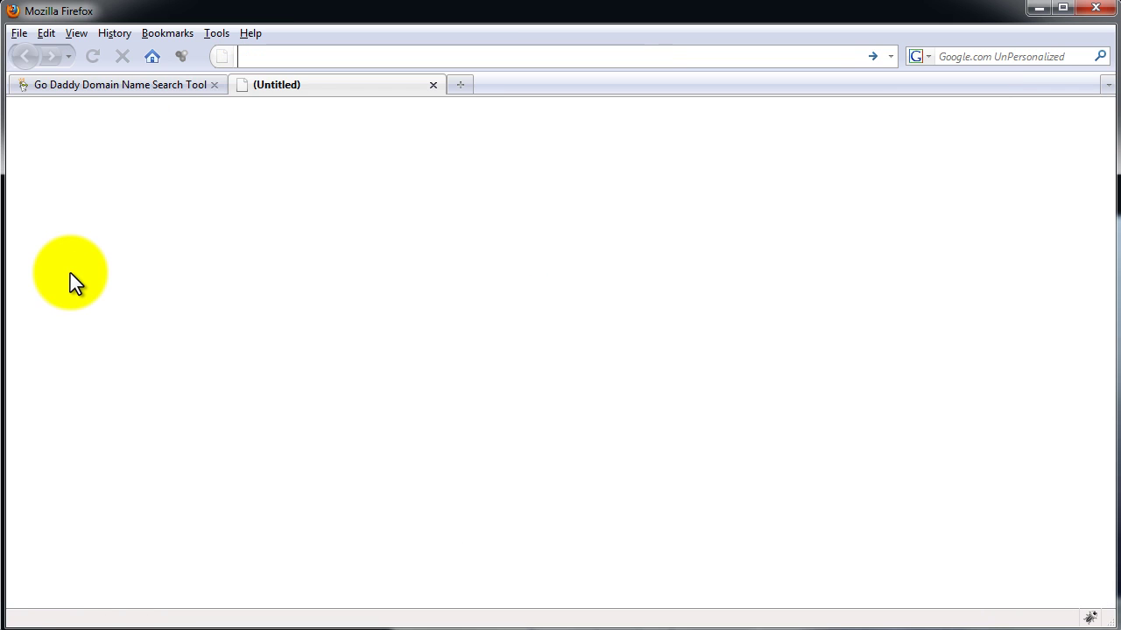
text(vintage)
key(ctrl+Return)
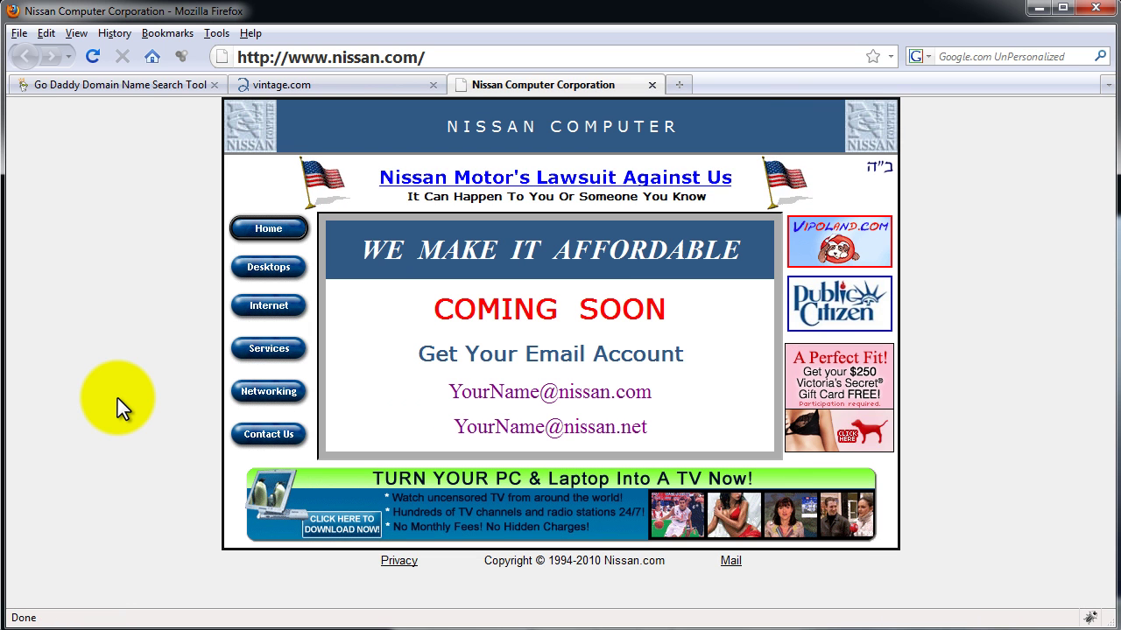
key(ctrl+w)
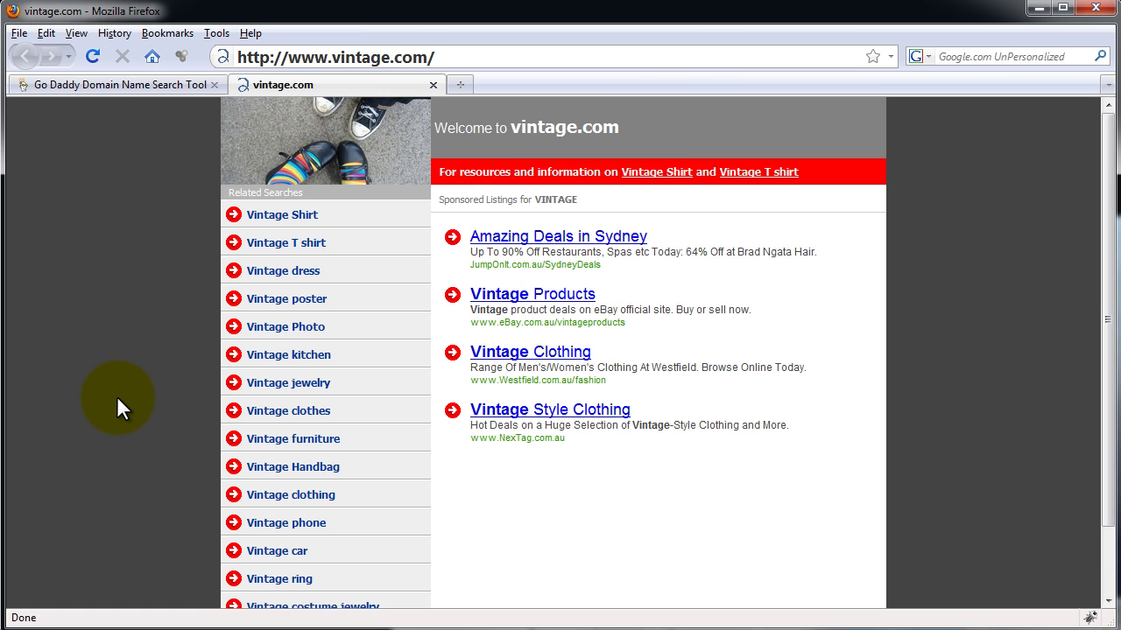
key(ctrl+l)
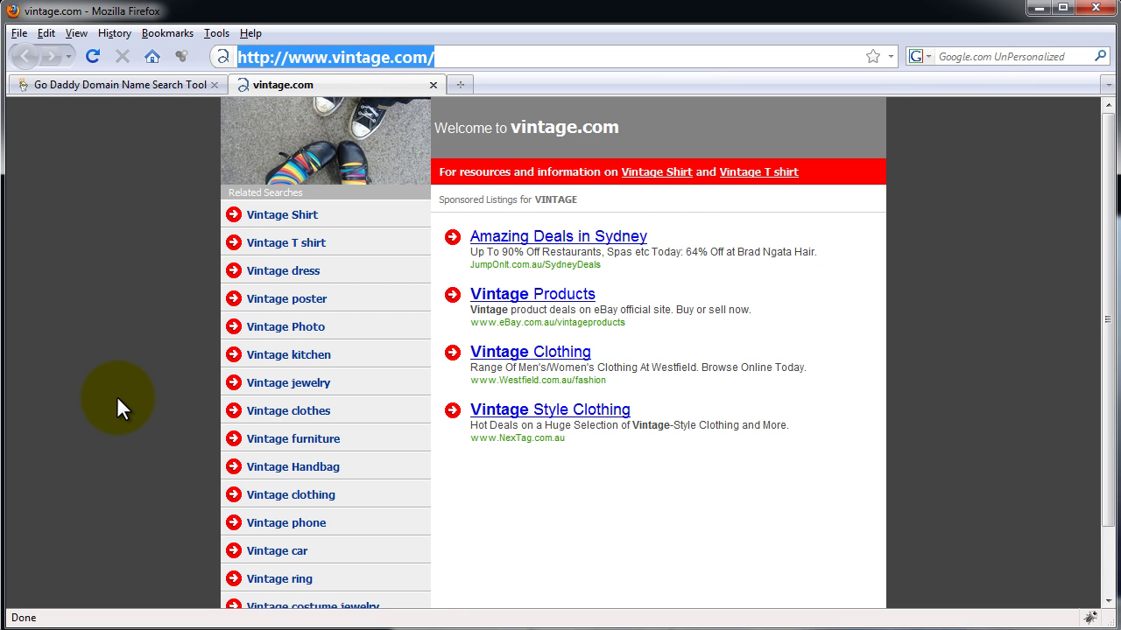
text(whois-search.com)
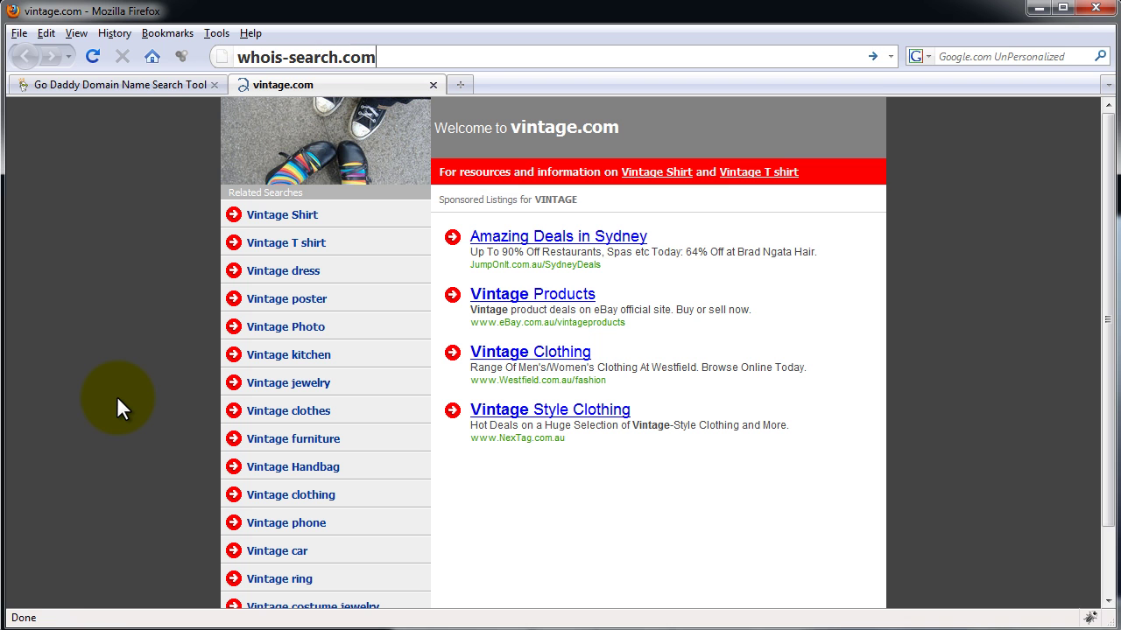
key(Return)
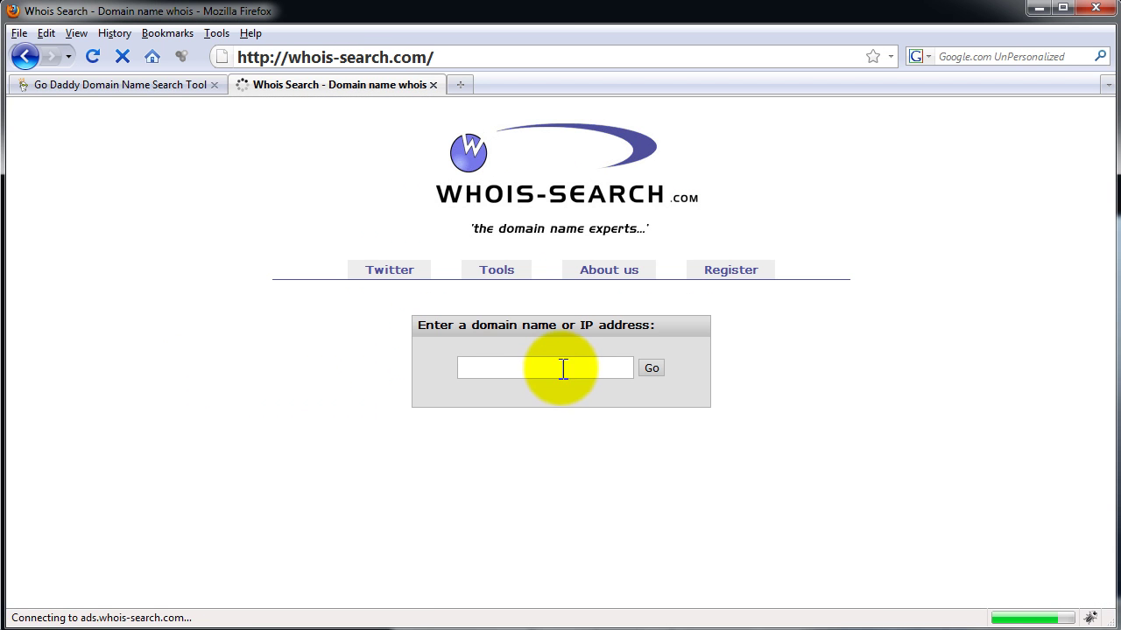
click(563, 369)
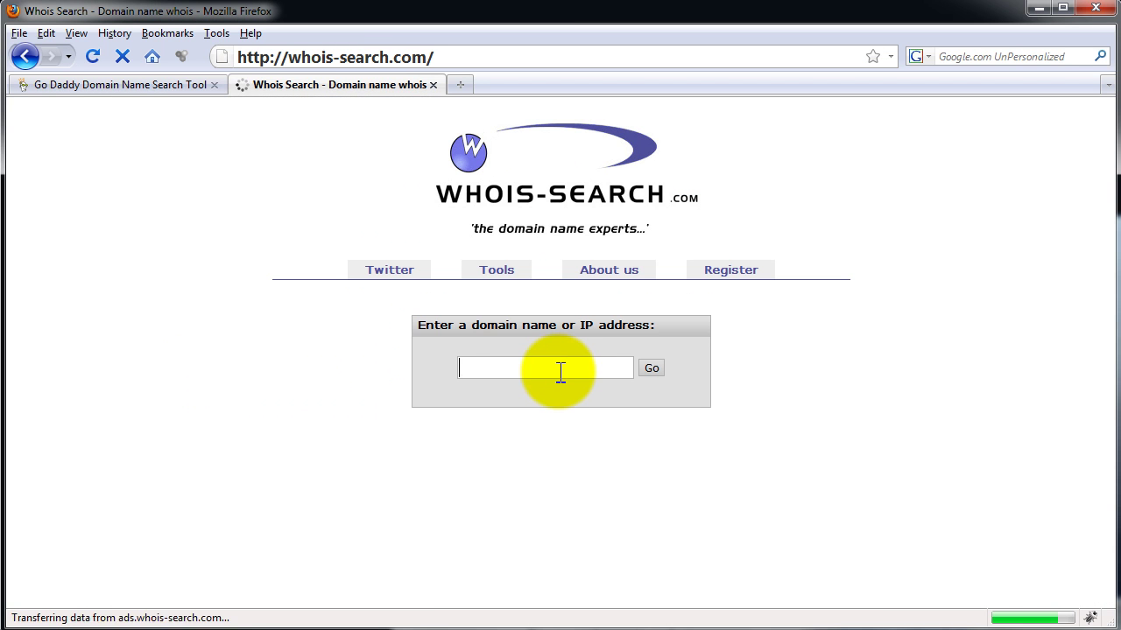
text(www.)
text(vint)
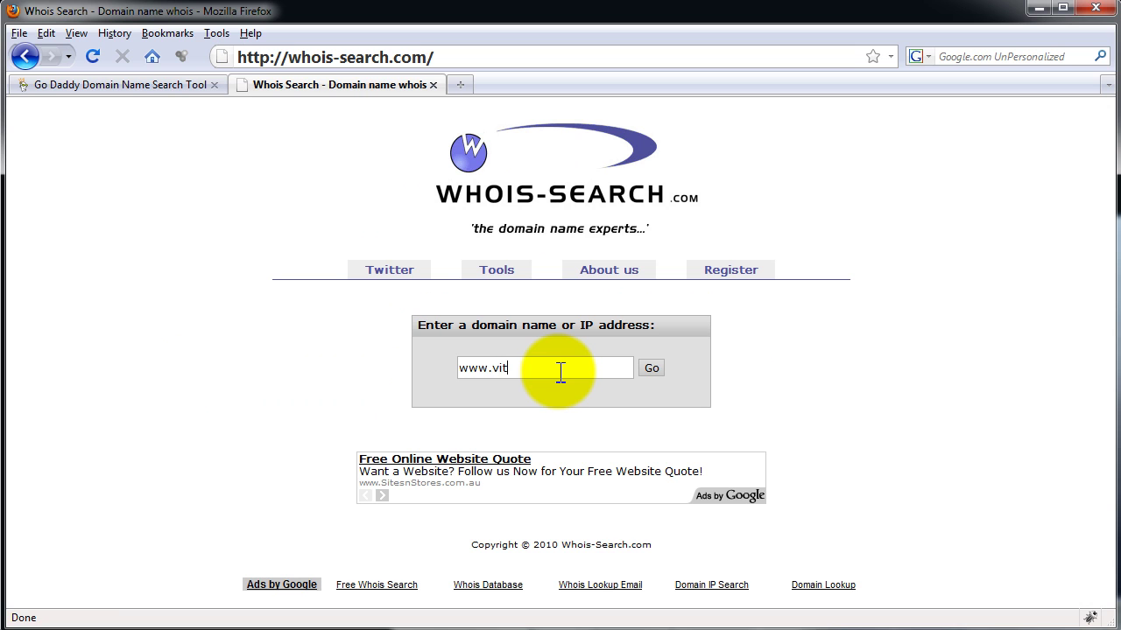
text(age.com)
key(Return)
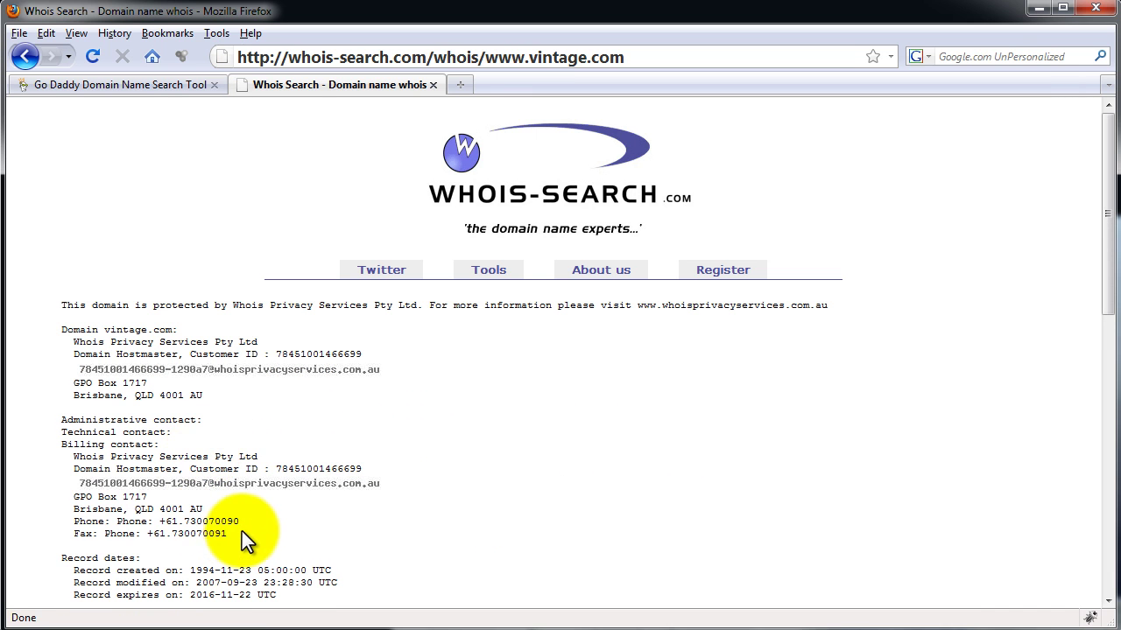
drag(242, 531, 55, 522)
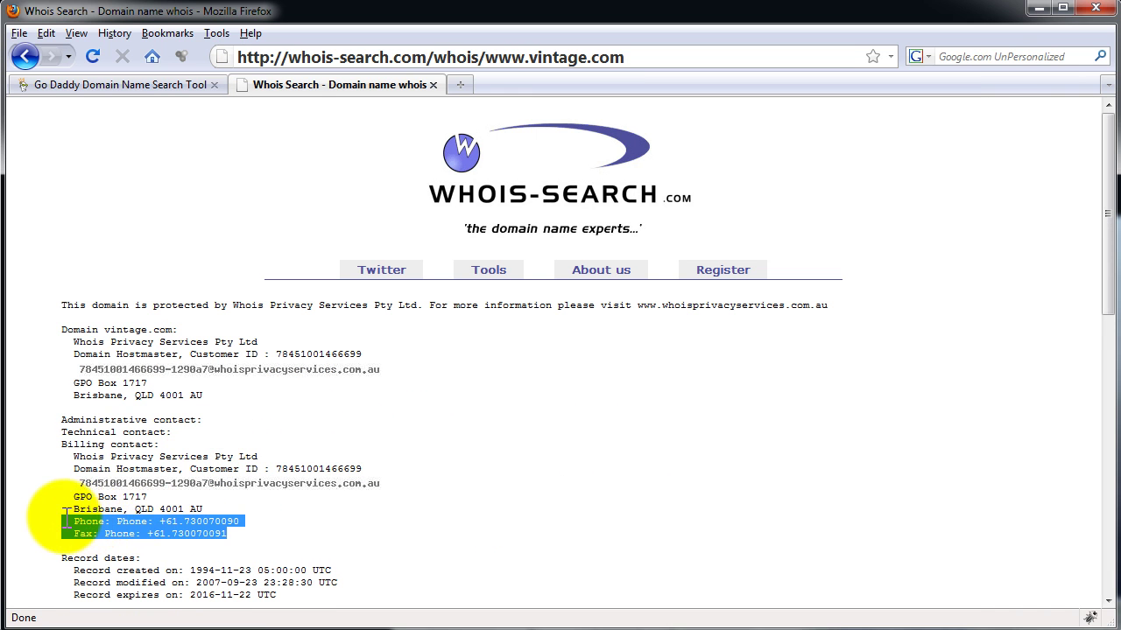
click(430, 503)
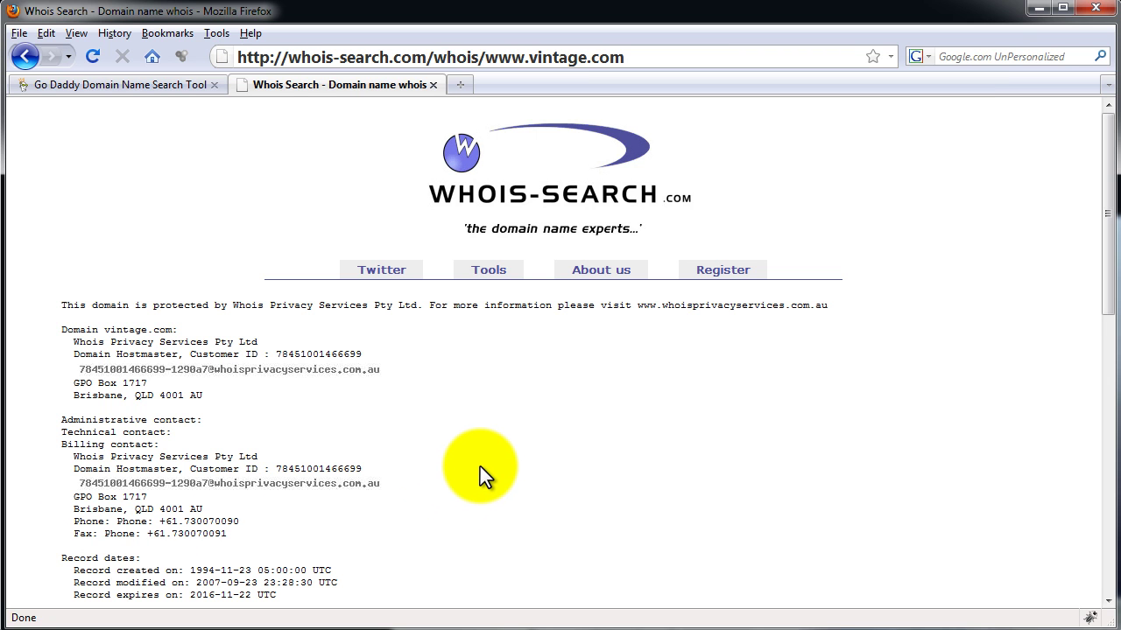
On namestation.com, run a Keyword Lists search for vintage with Top 100 Keywords in .com.
key(ctrl+l)
text(namestatio)
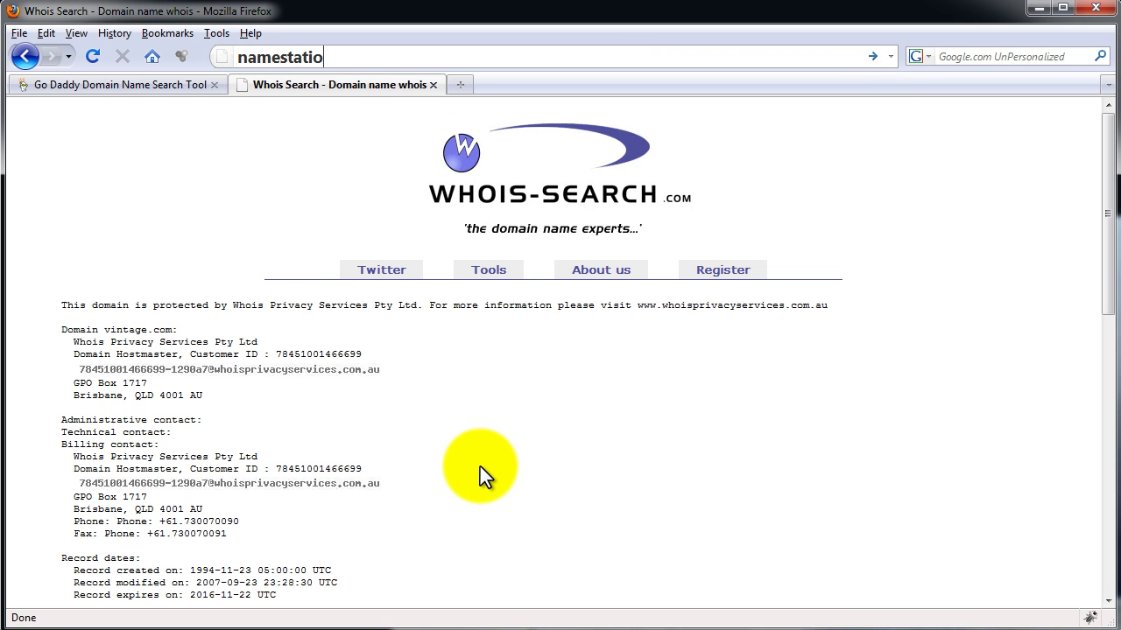
text(n.com)
key(Return)
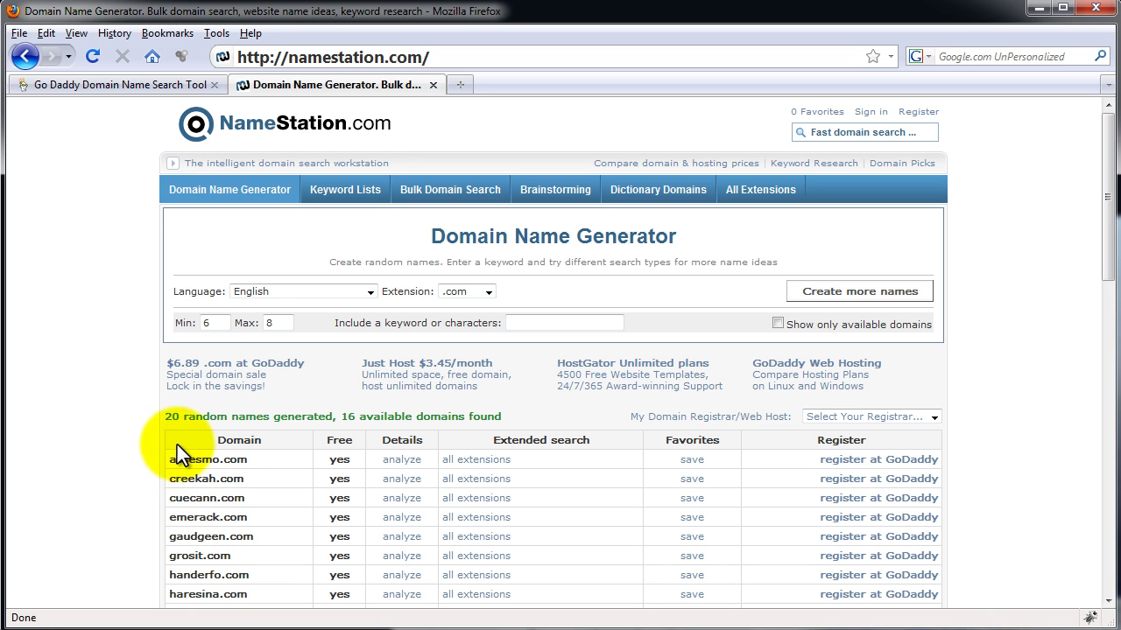
click(379, 193)
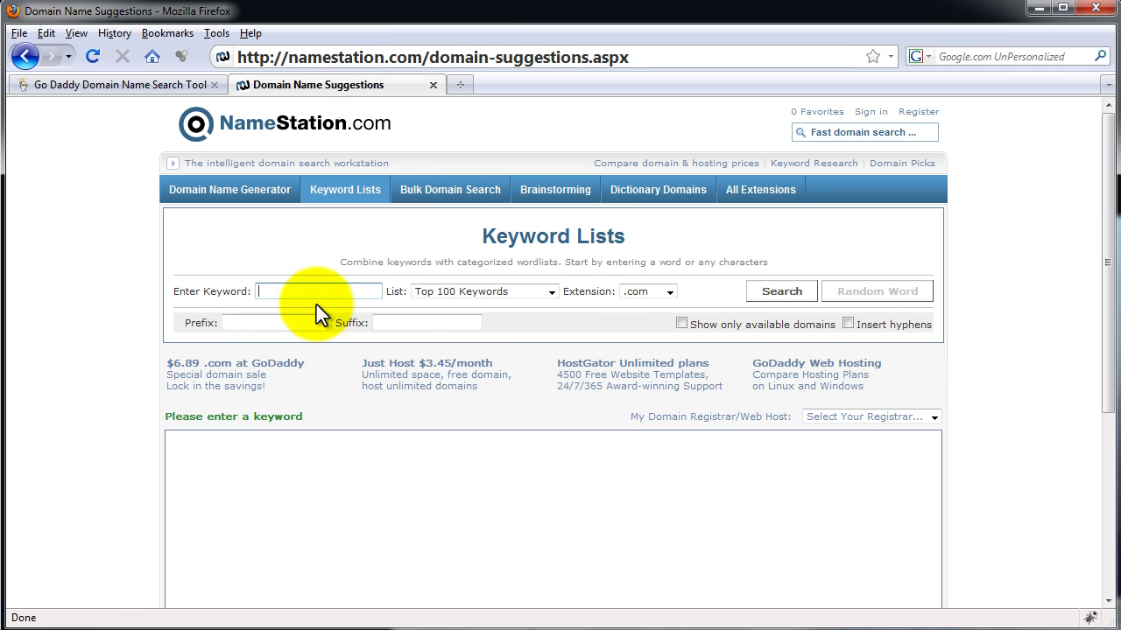
click(319, 292)
text(vintage)
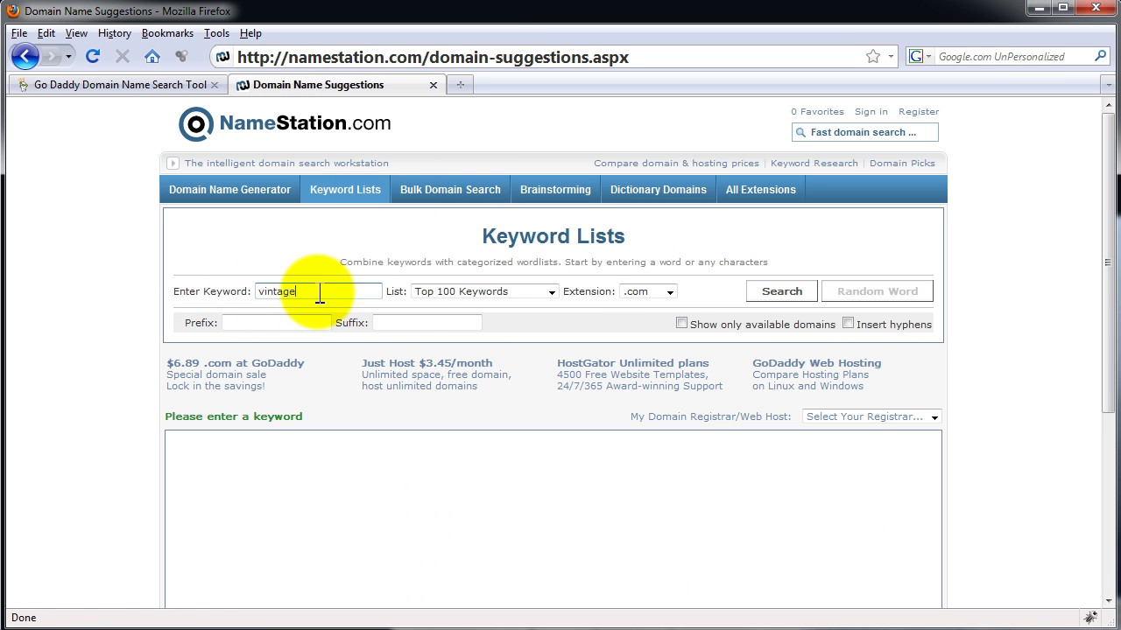
click(481, 292)
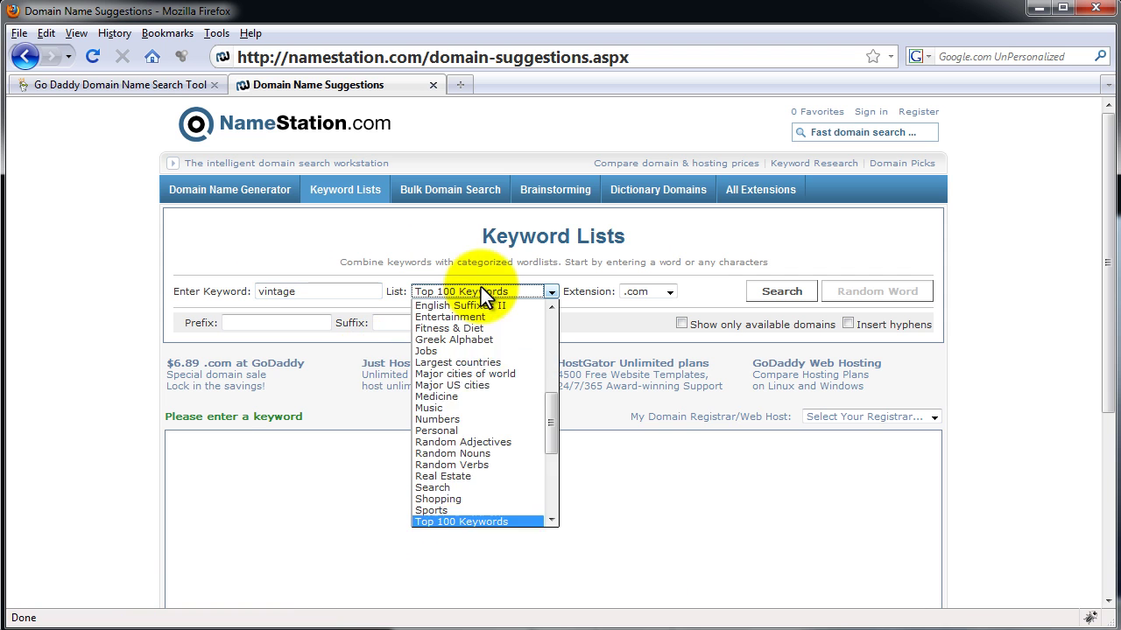
click(478, 521)
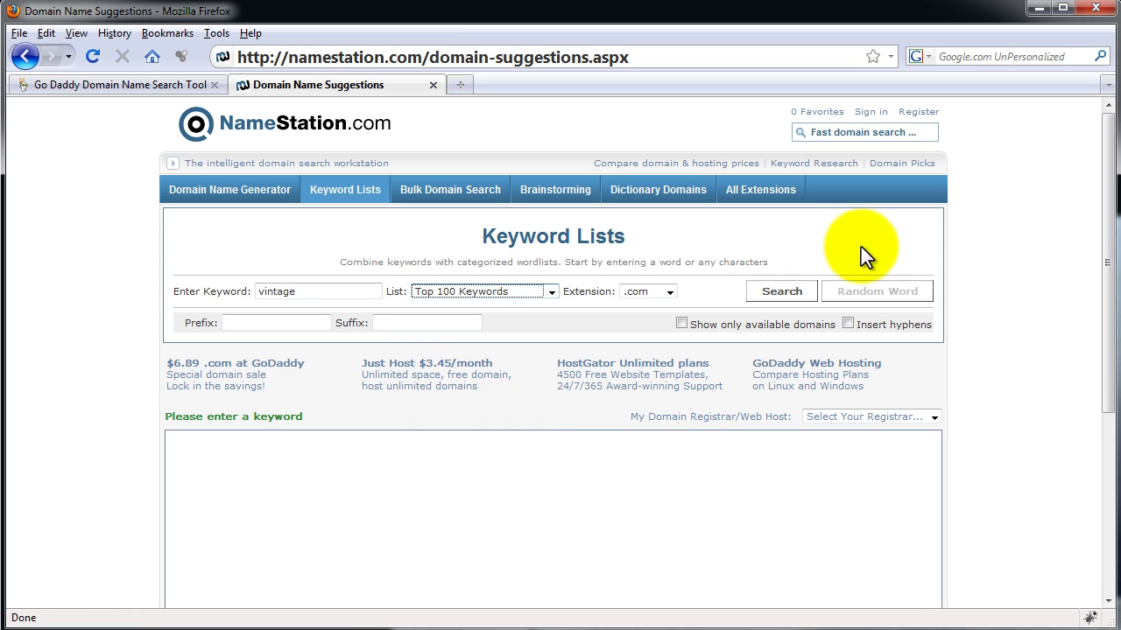
click(782, 291)
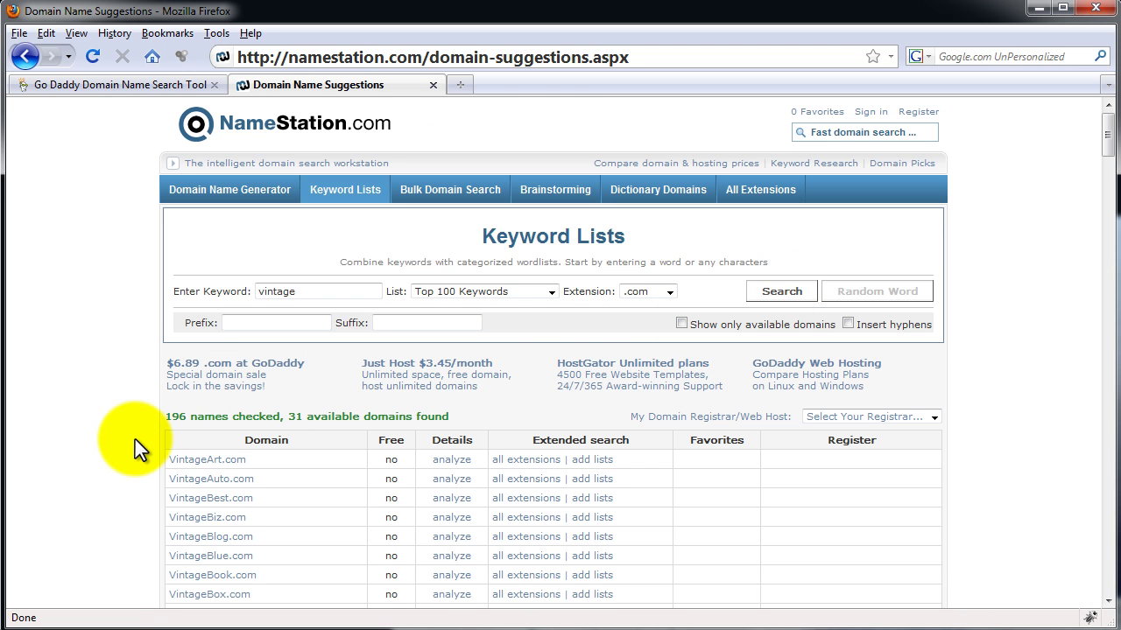
Browse the 31 available names such as VintageCredit.com, then return to the top.
scroll(135, 439, down, 4)
scroll(135, 440, down, 4)
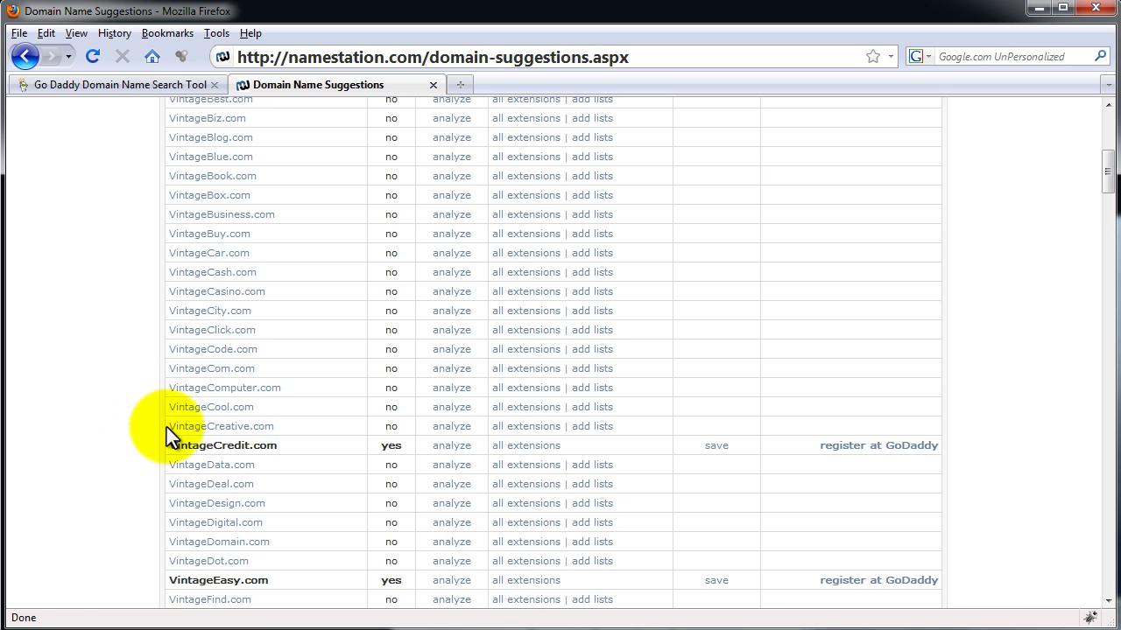
drag(343, 297, 162, 449)
scroll(161, 449, down, 15)
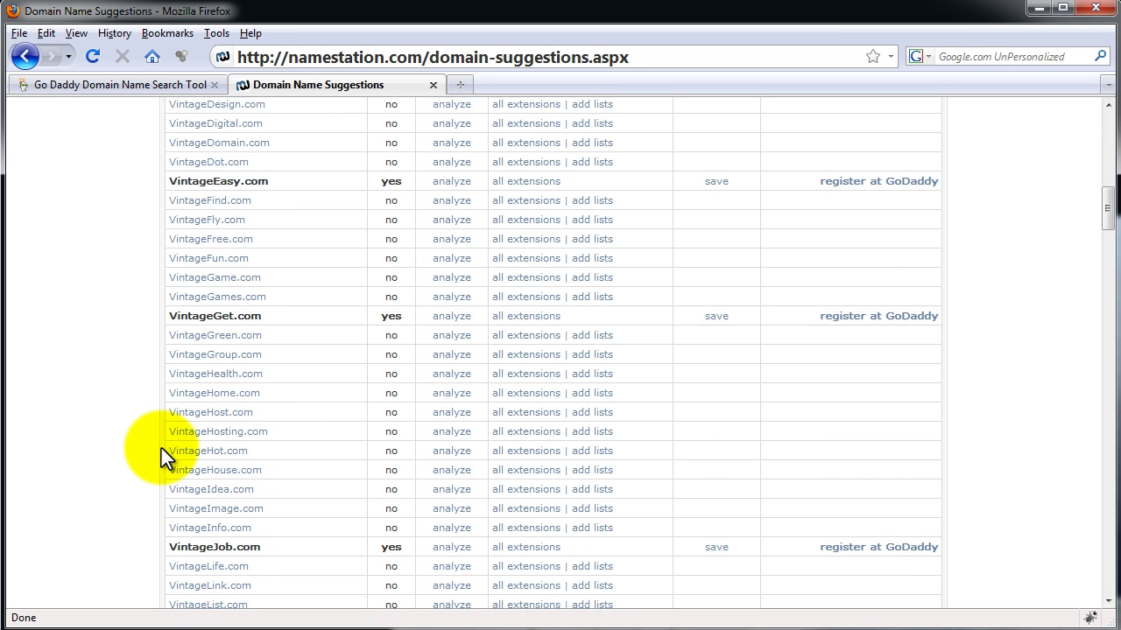
key(Home)
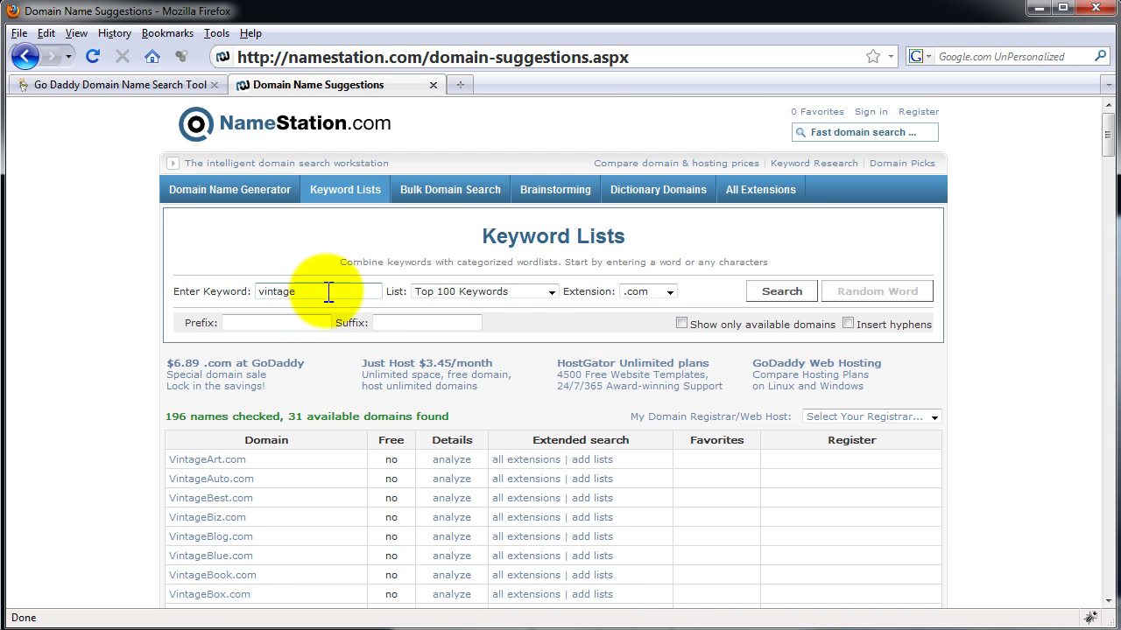
Re-run the vintage search with the Actions keyword list.
click(477, 292)
drag(550, 418, 545, 325)
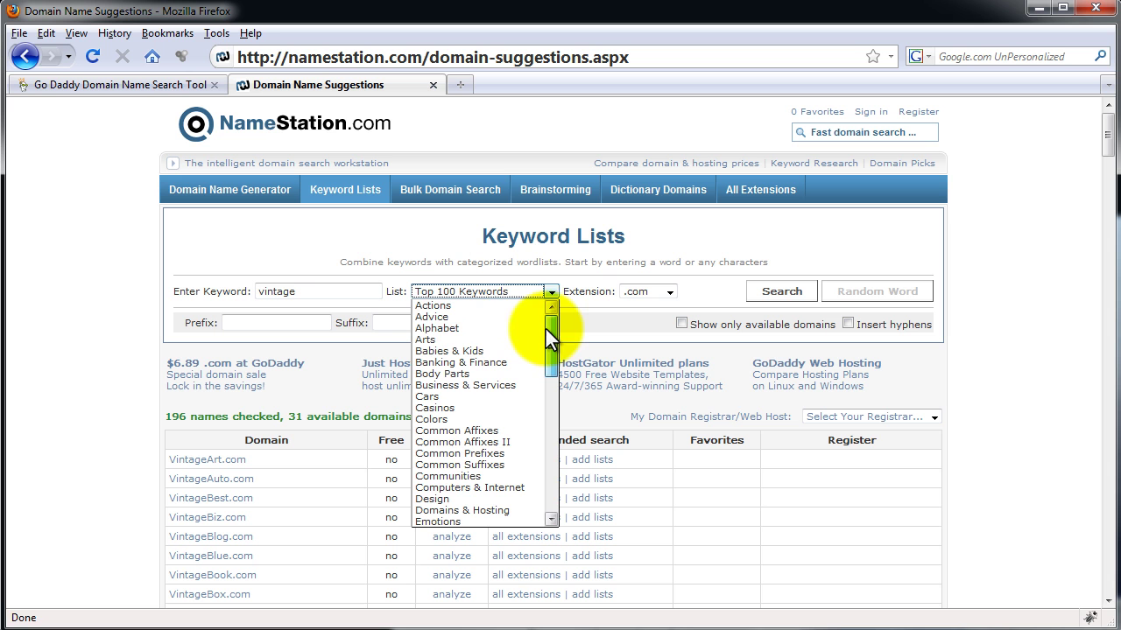
click(457, 306)
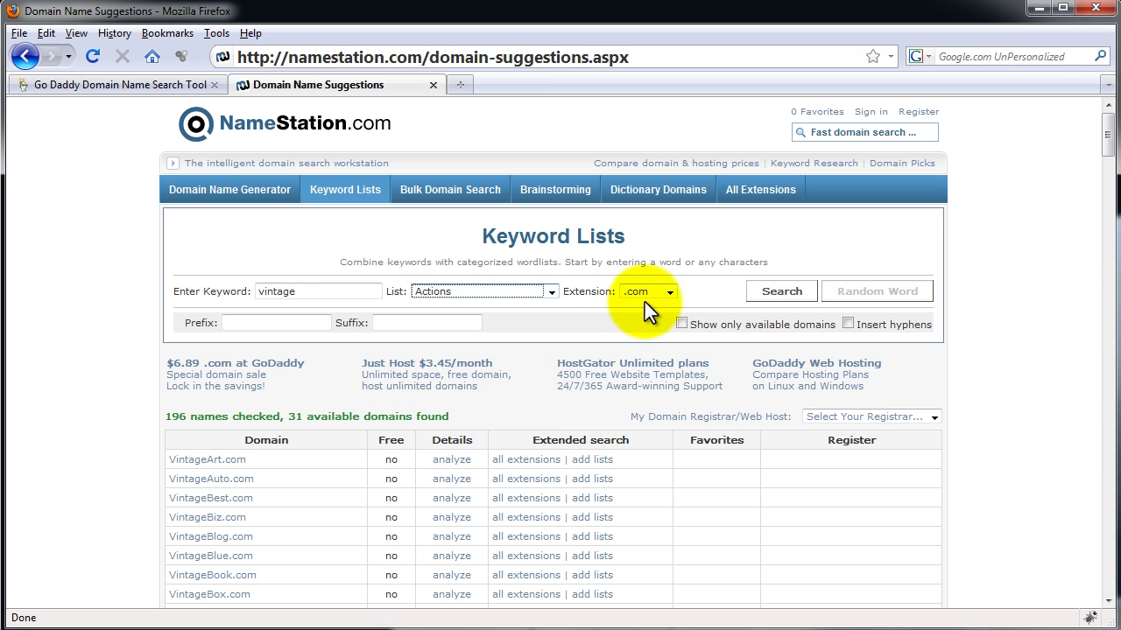
click(776, 290)
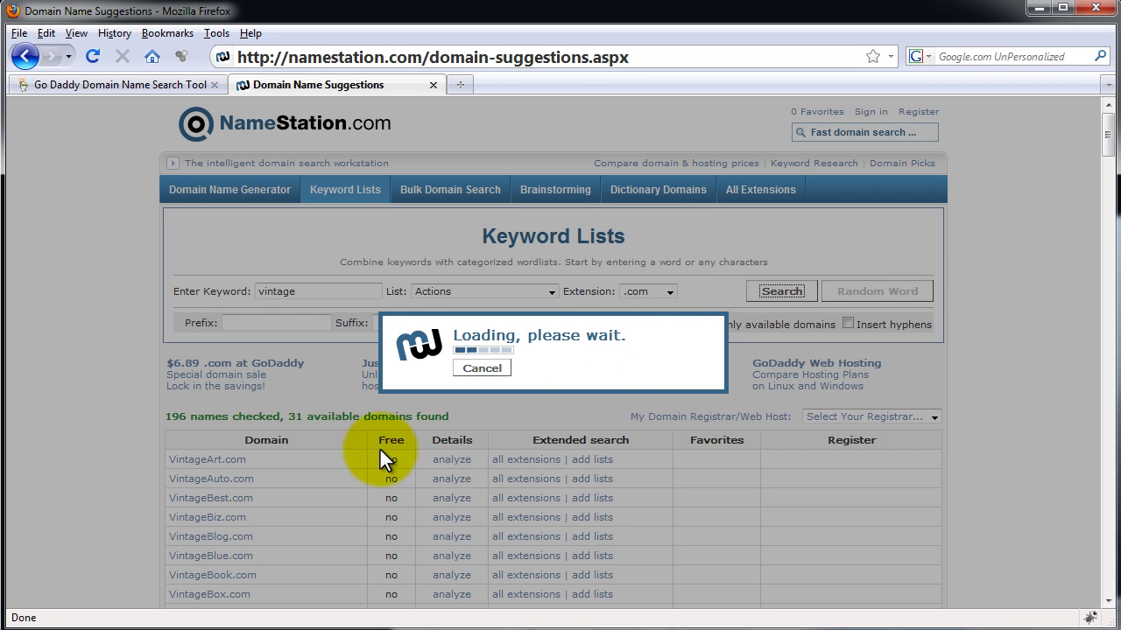
Review the 58 available Actions-list names like VintageBlow.com, then return to the GoDaddy tab.
scroll(315, 438, down, 2)
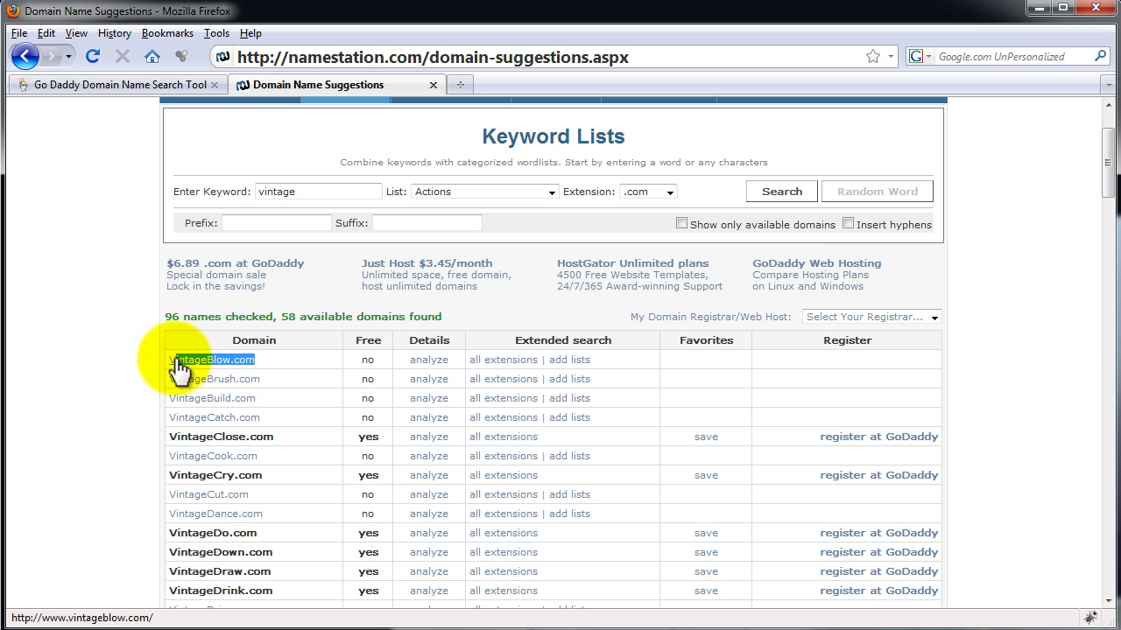
drag(168, 359, 262, 362)
click(270, 363)
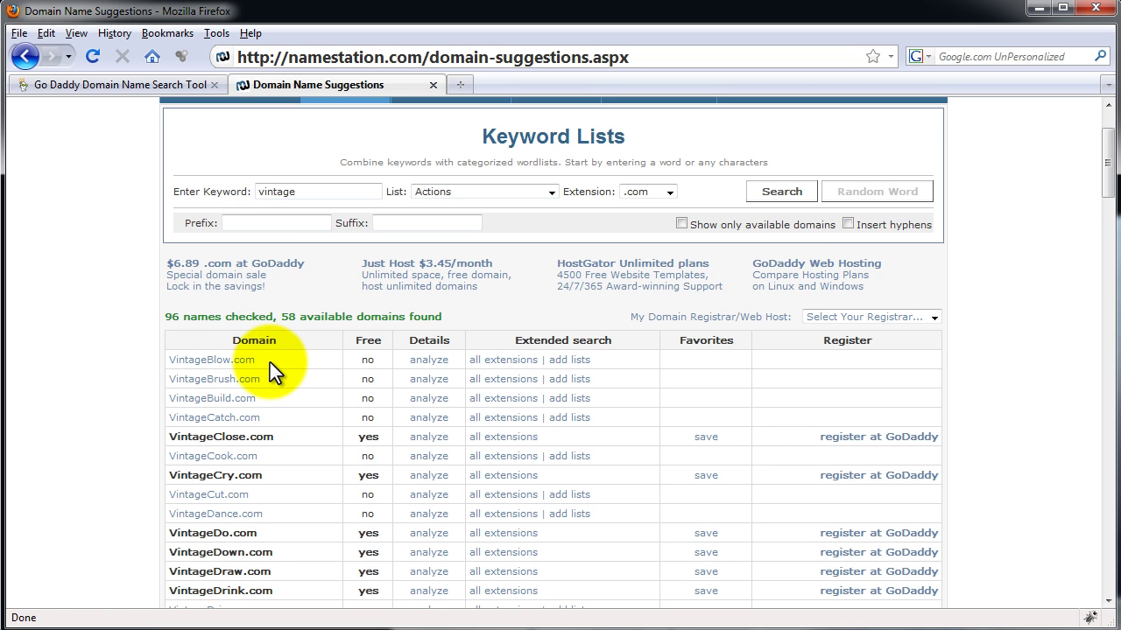
scroll(270, 362, down, 2)
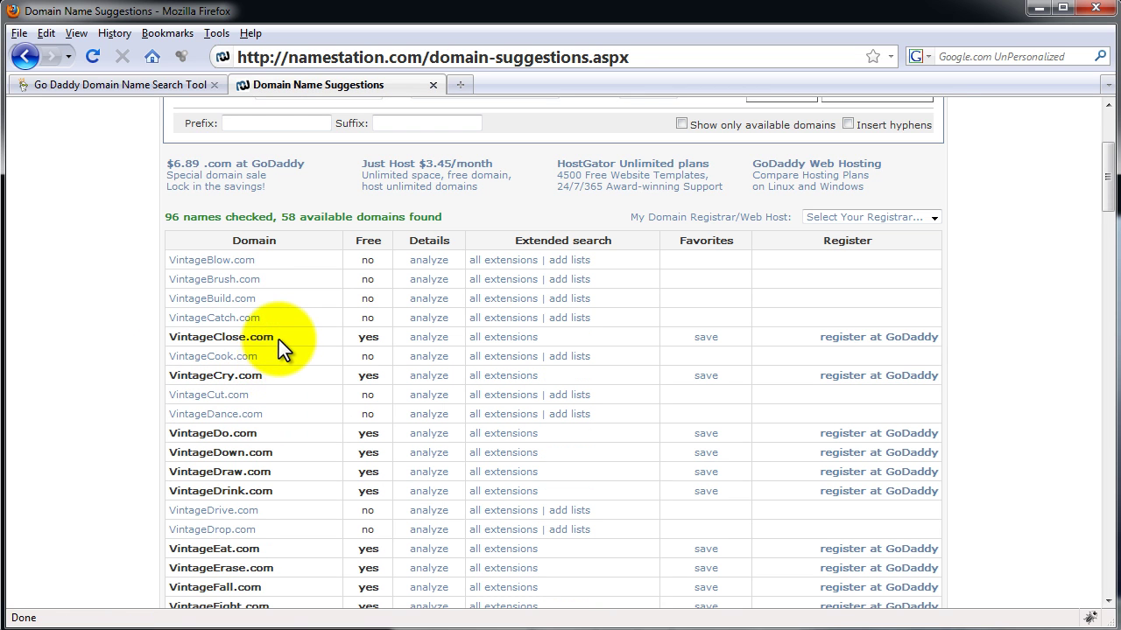
drag(284, 338, 153, 350)
scroll(157, 383, up, 4)
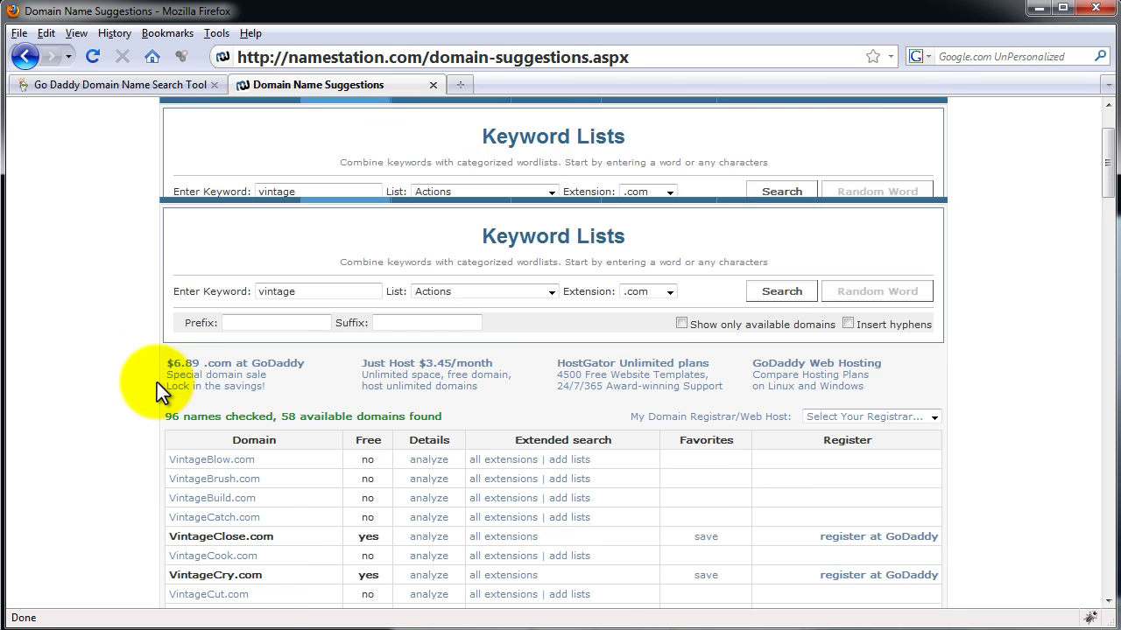
click(126, 91)
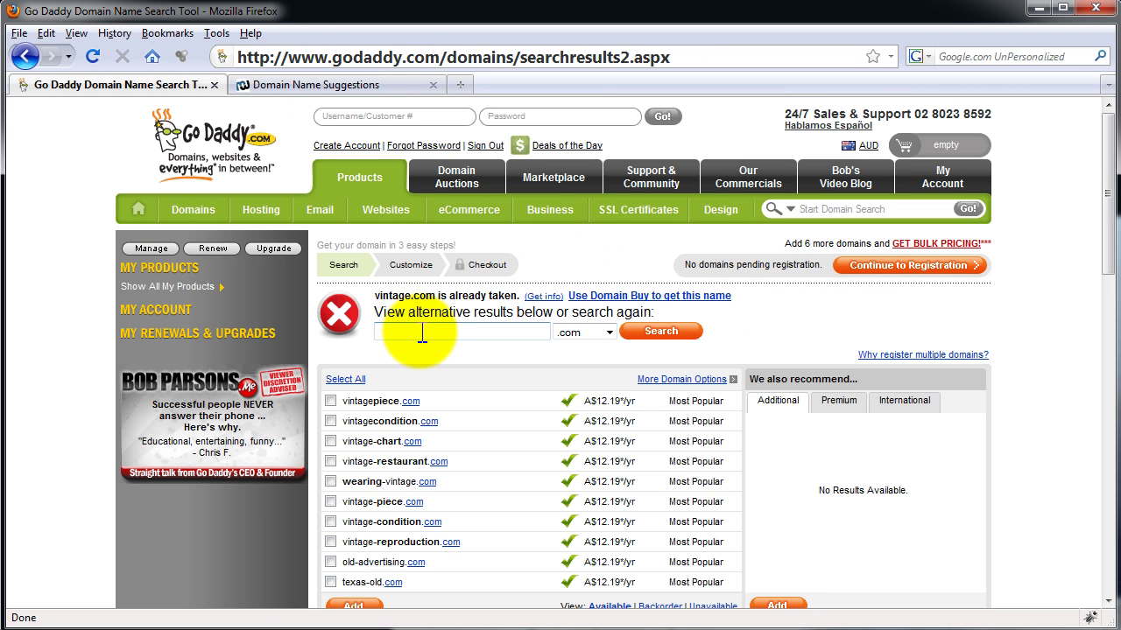
Search welovepreloved.com, confirm it is available at A$12.19/yr, and continue to registration.
text(wer)
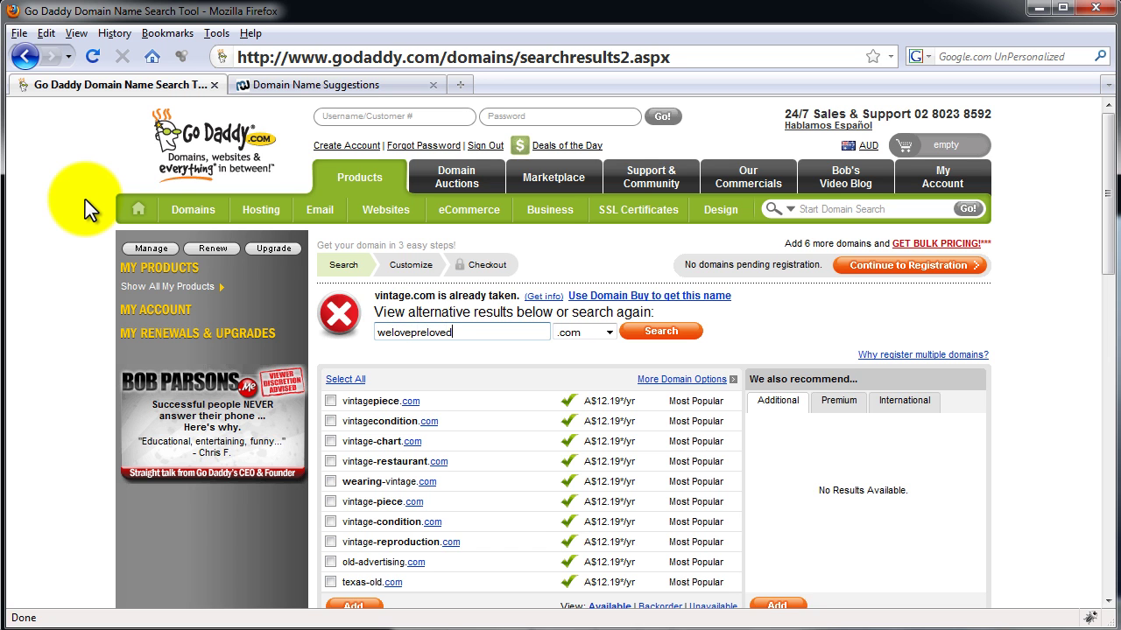
click(658, 337)
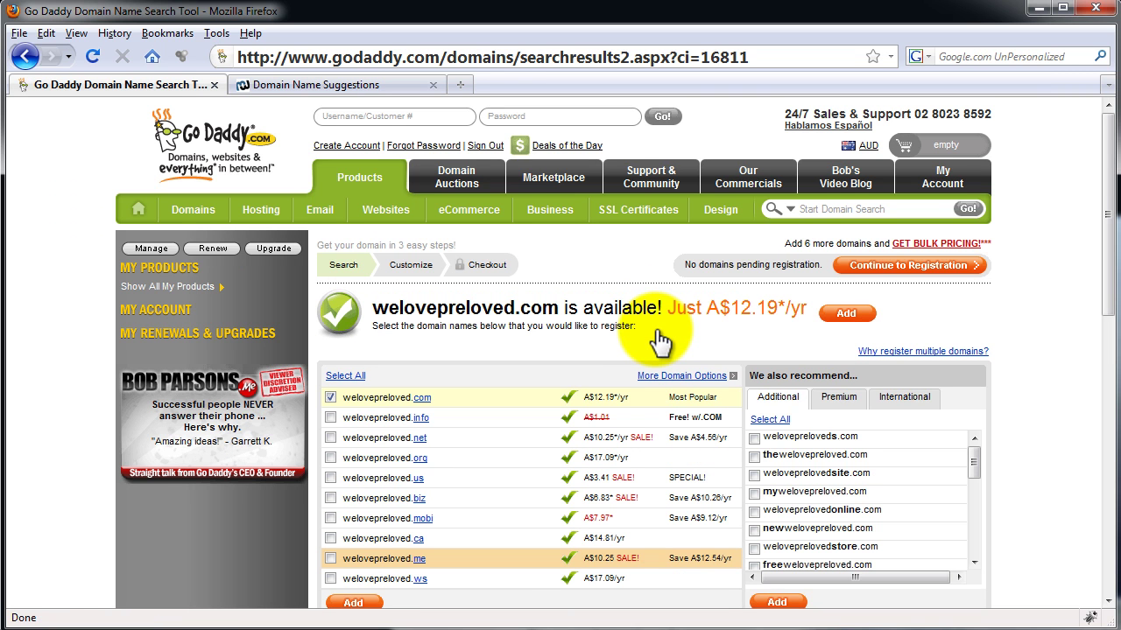
drag(677, 306, 803, 303)
click(741, 317)
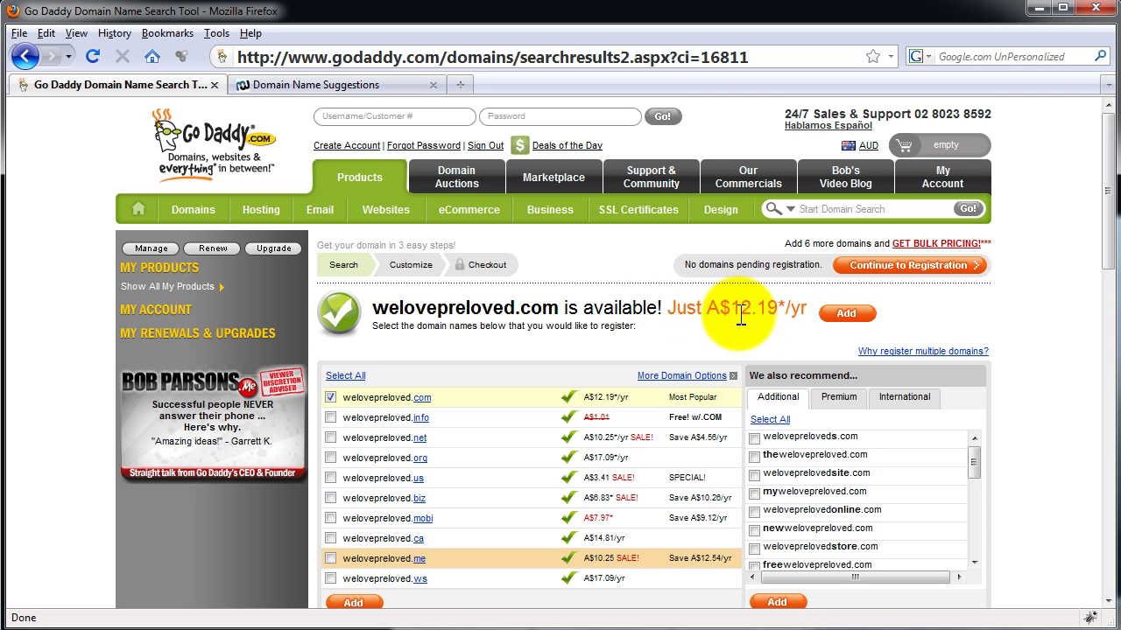
drag(731, 309, 751, 308)
click(766, 324)
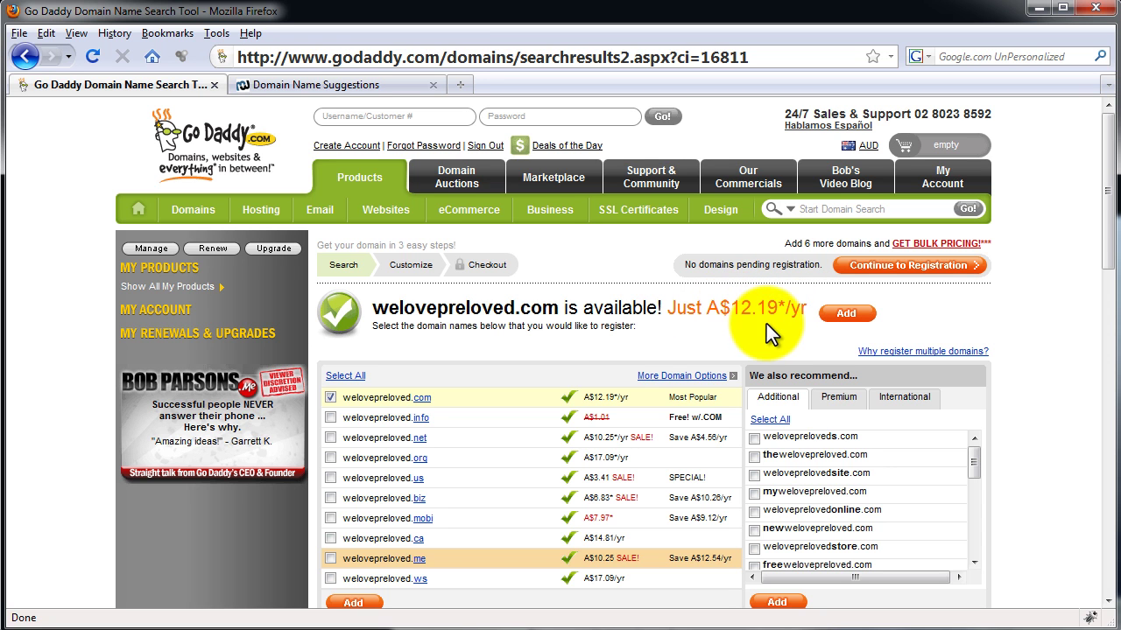
click(868, 267)
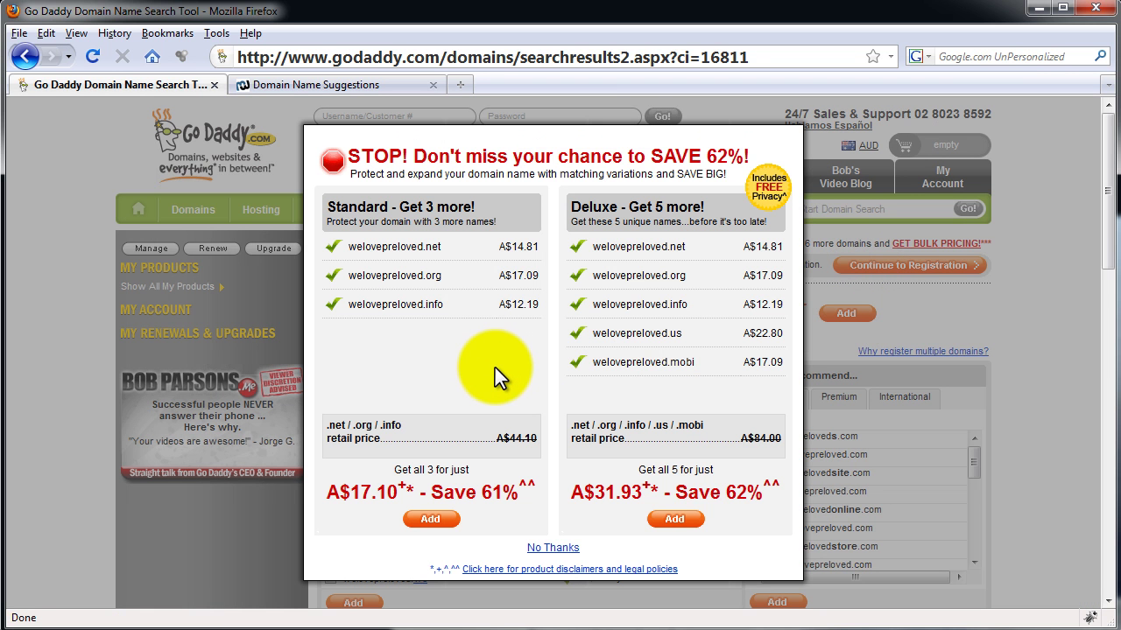
Decline the extra-extensions bundle offer with No Thanks.
click(553, 548)
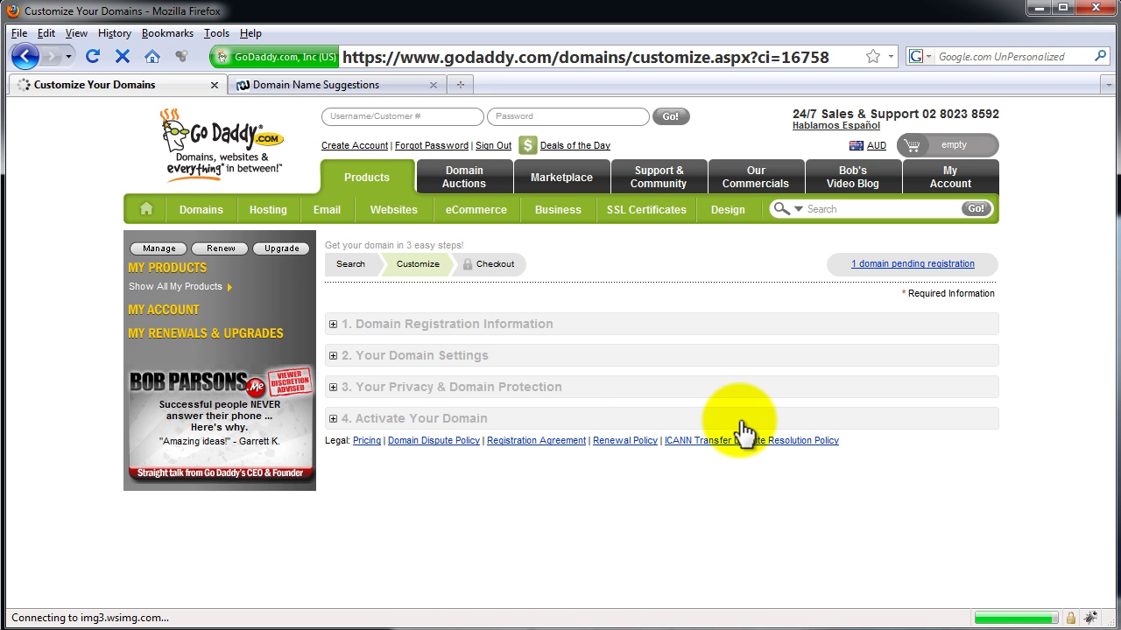
Fill in the registrant's contact details, including their e-mail address, and submit the form.
click(637, 338)
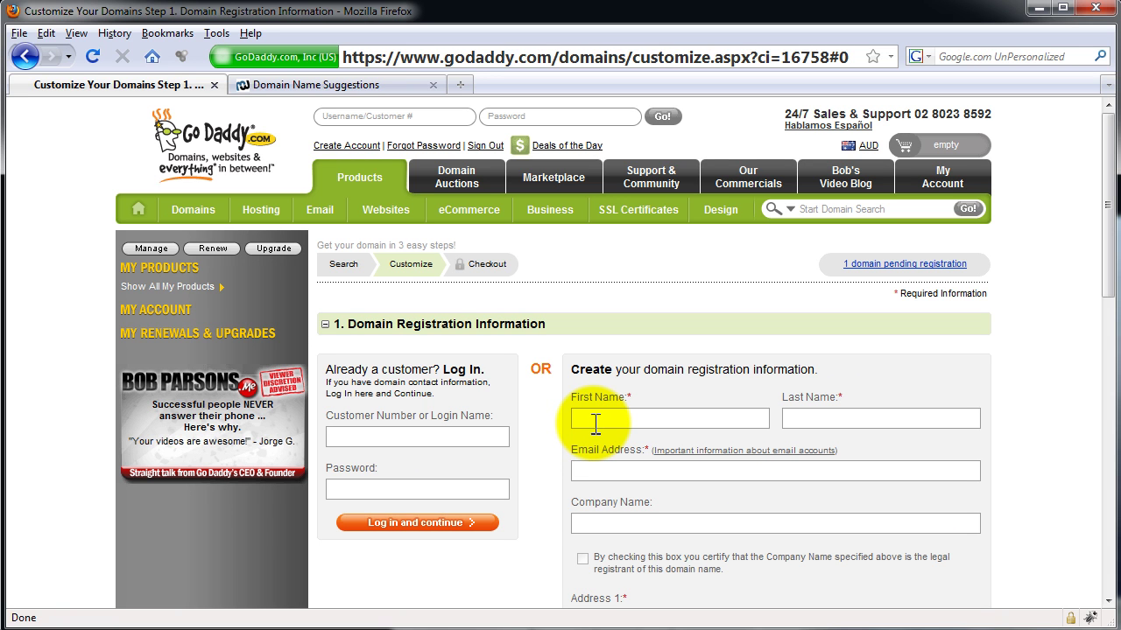
text(Vintage)
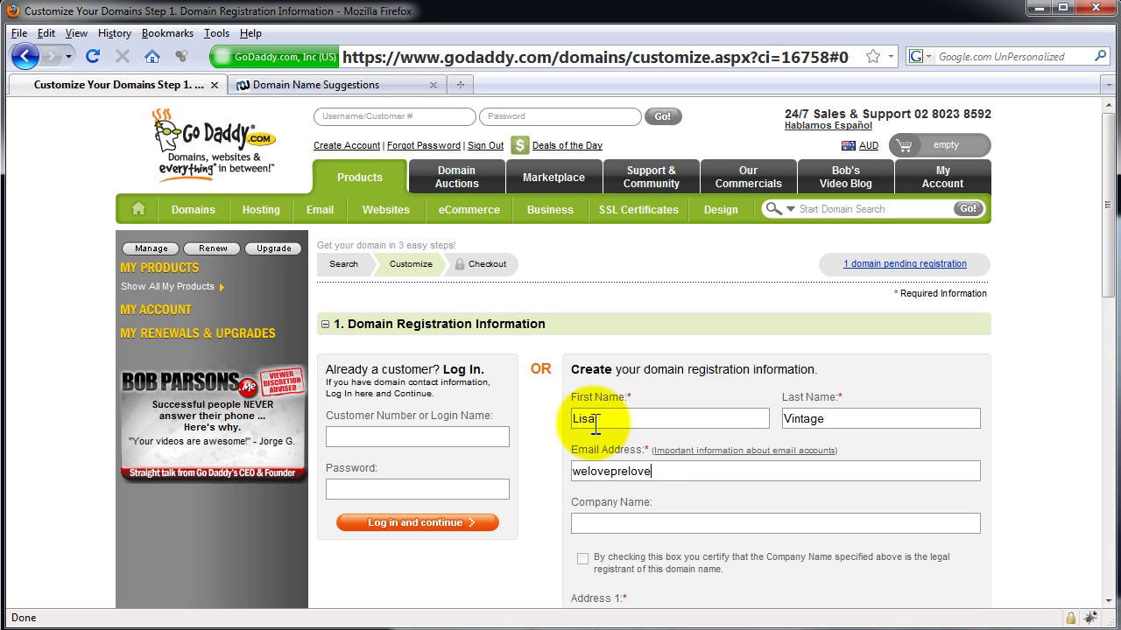
key(Tab)
scroll(595, 427, down, 2)
scroll(596, 426, down, 2)
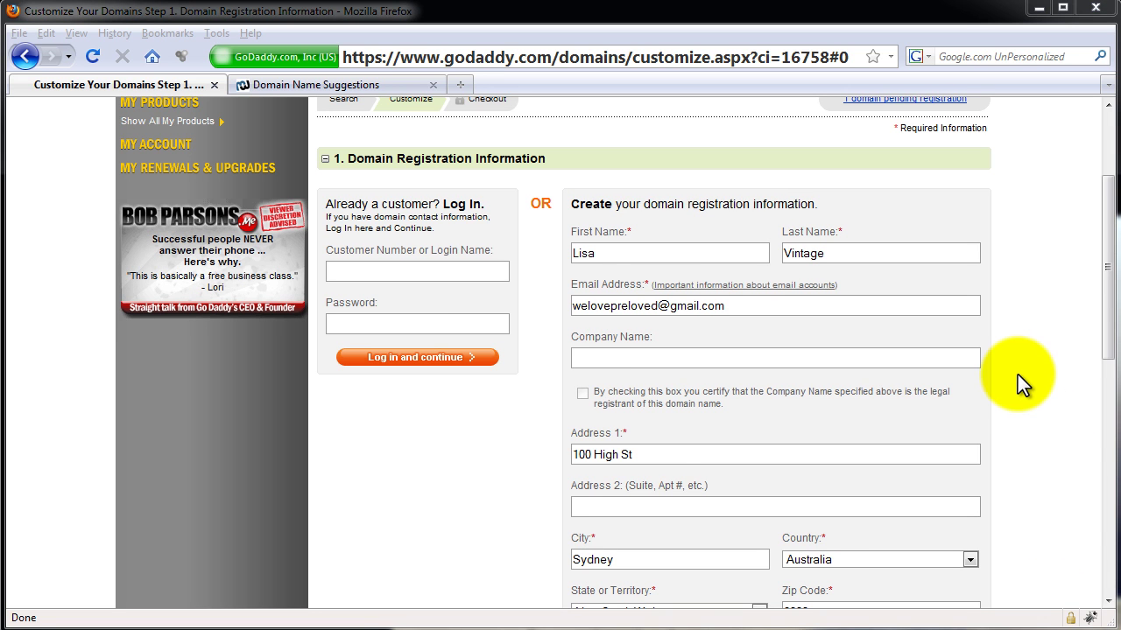
drag(1108, 275, 1100, 412)
click(803, 368)
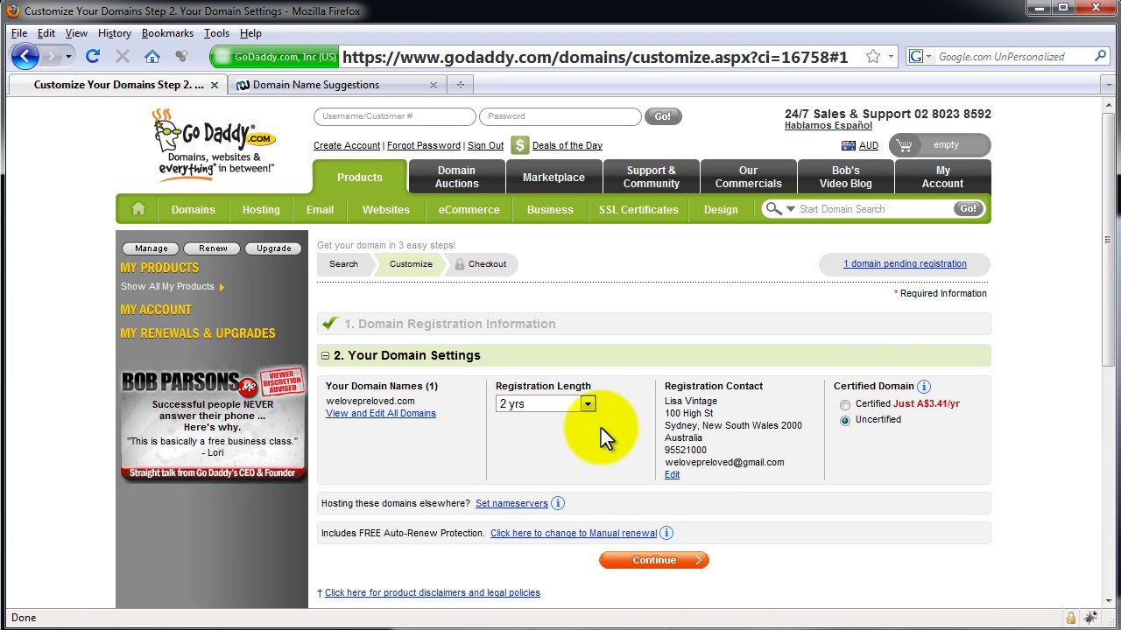
Change welovepreloved.com's registration length from 2 years to 1 yr and confirm the domain settings.
click(529, 403)
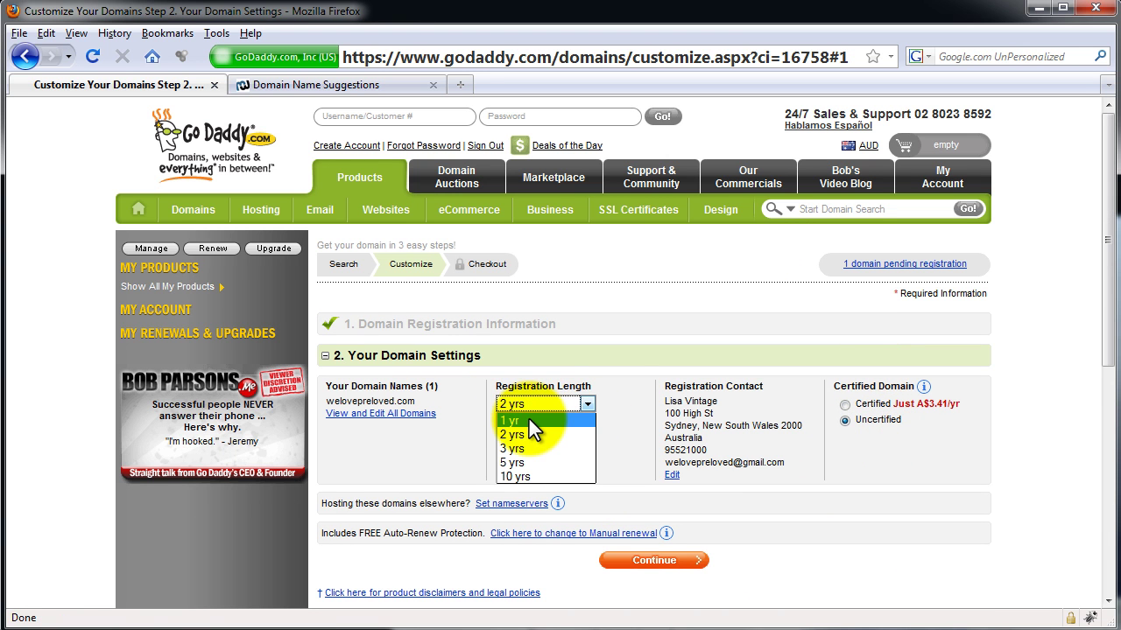
click(529, 420)
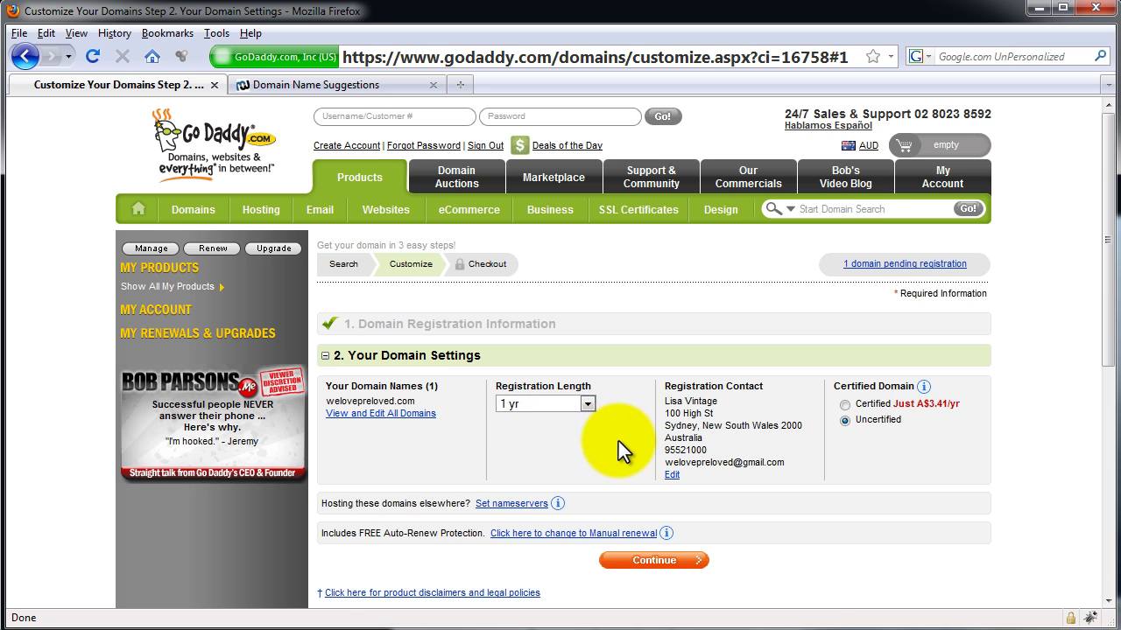
scroll(618, 441, down, 2)
click(656, 464)
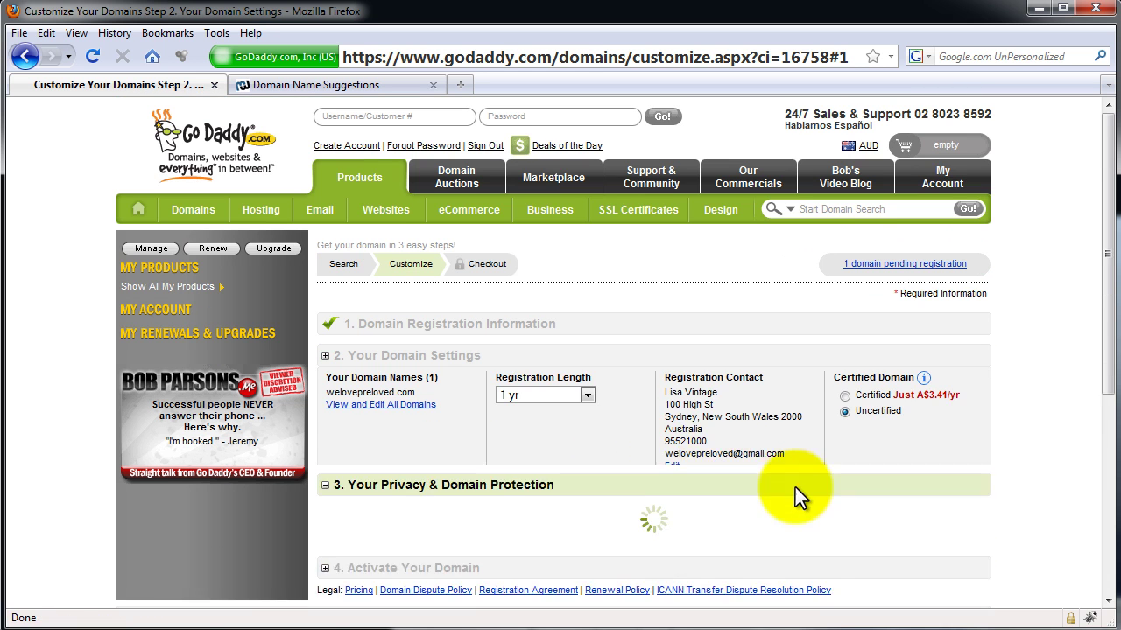
Skip the privacy and activation add-ons and proceed to checkout.
scroll(738, 483, down, 12)
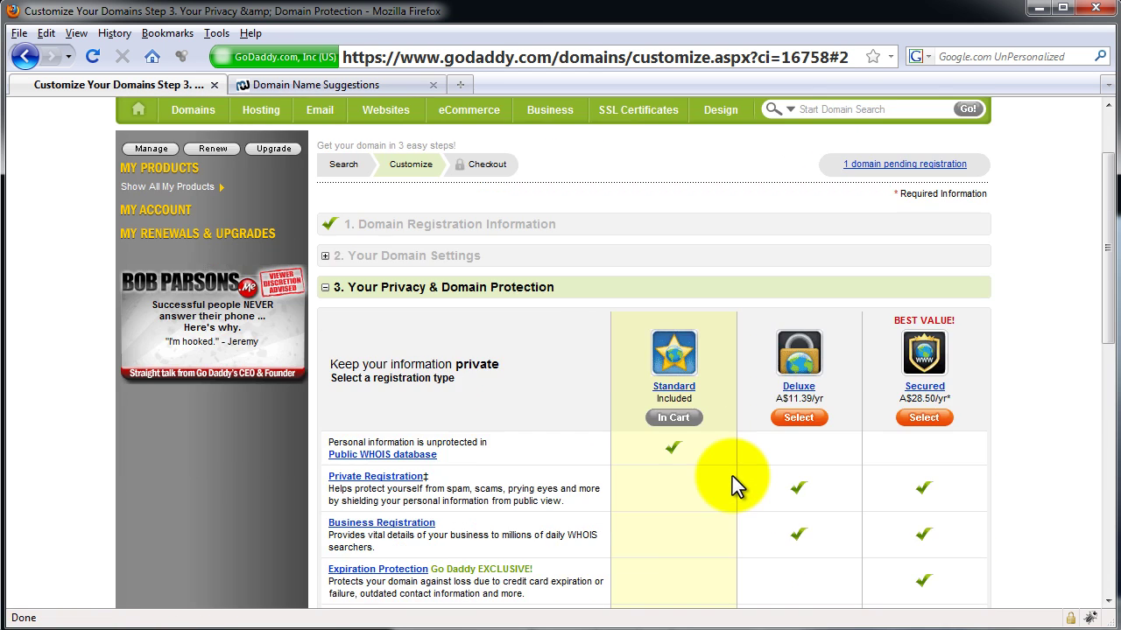
click(667, 305)
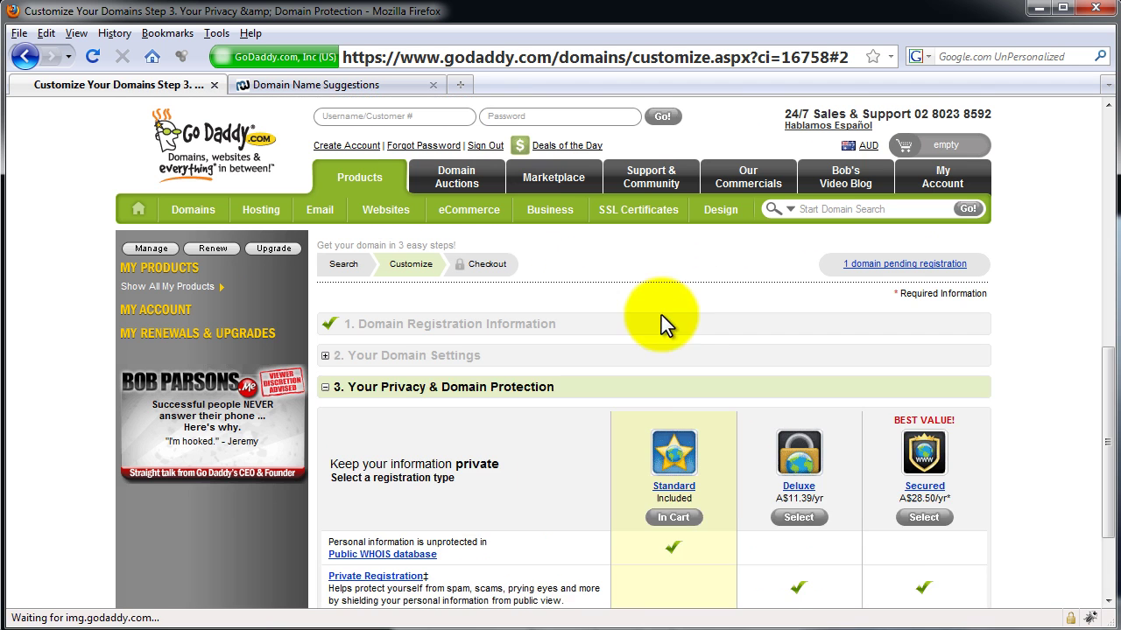
scroll(602, 423, down, 8)
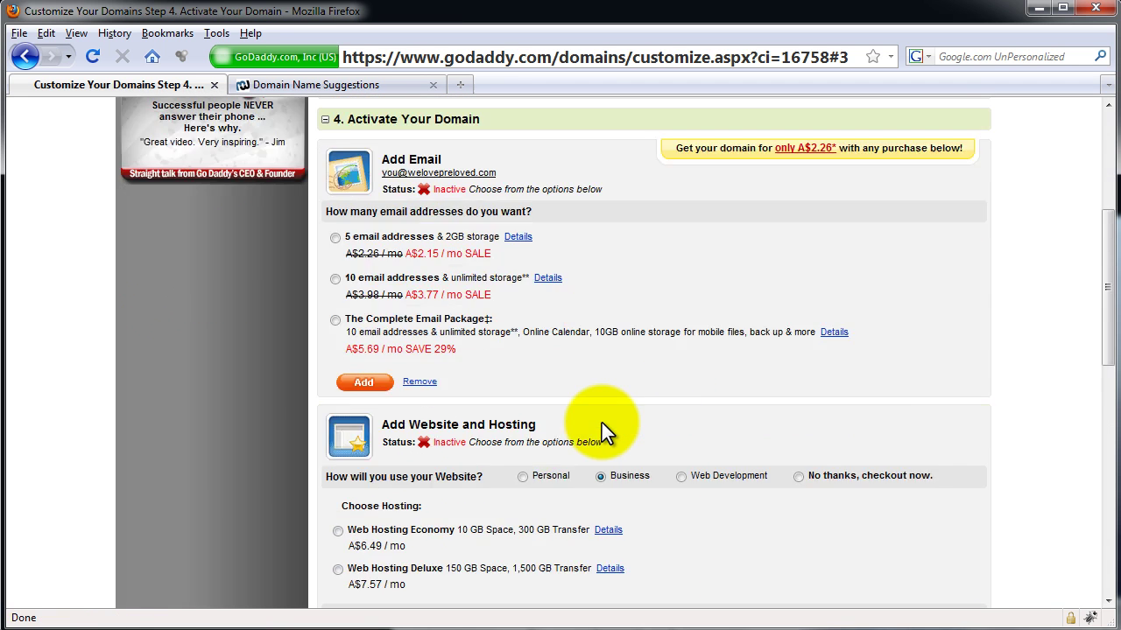
scroll(602, 423, down, 8)
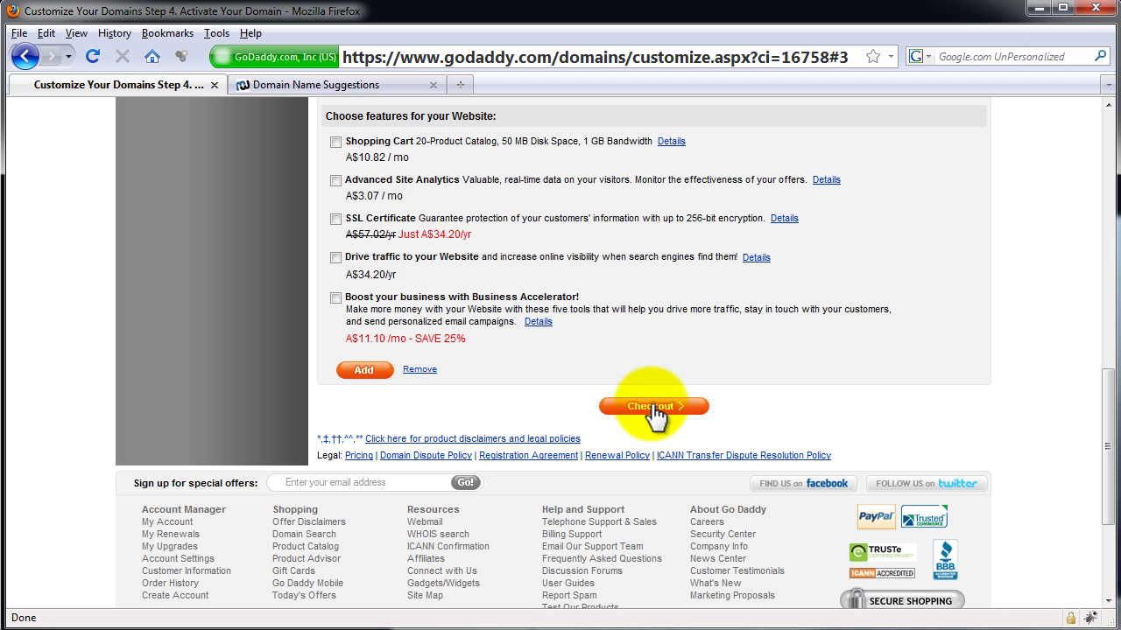
click(651, 408)
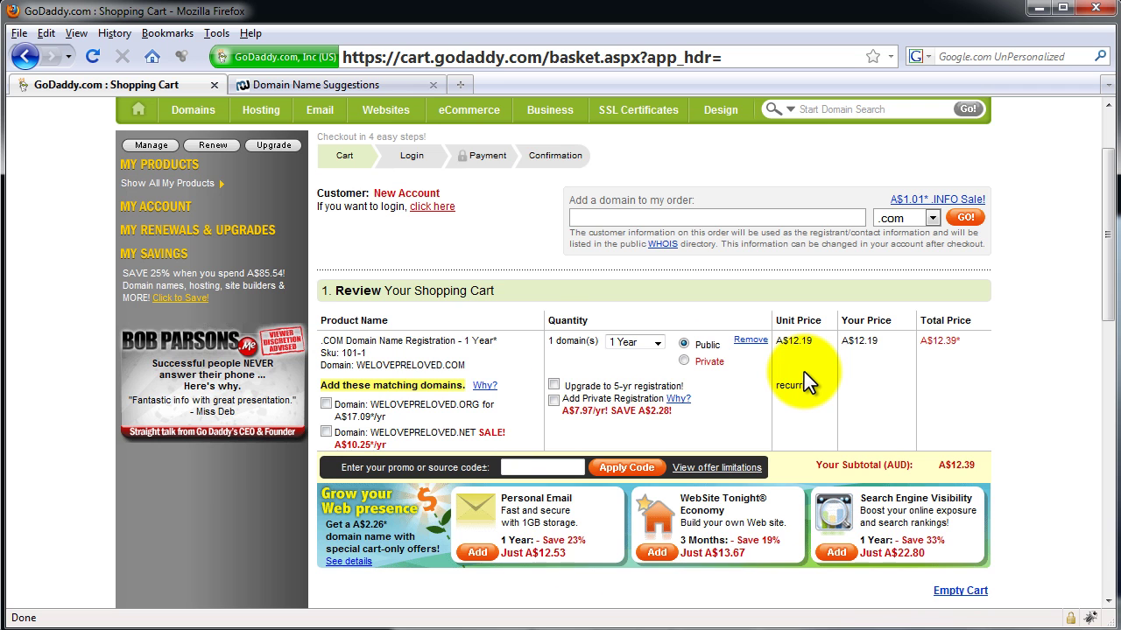
Accept the Universal Terms of Service and Domain Registration Agreement, then continue checkout.
scroll(804, 372, down, 8)
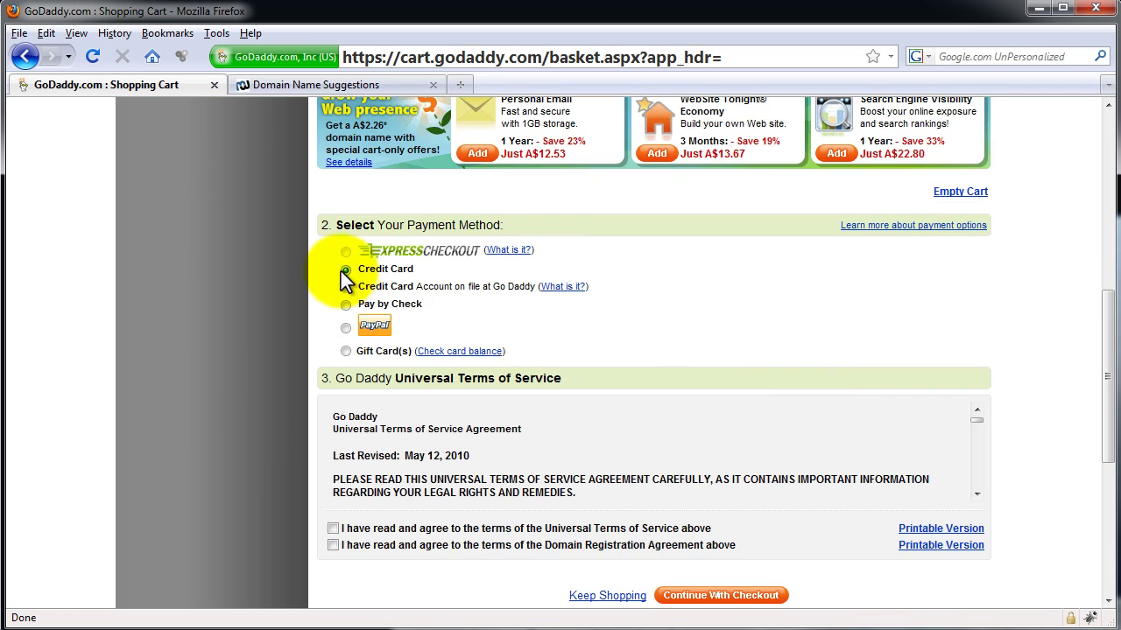
click(332, 529)
click(333, 544)
click(717, 599)
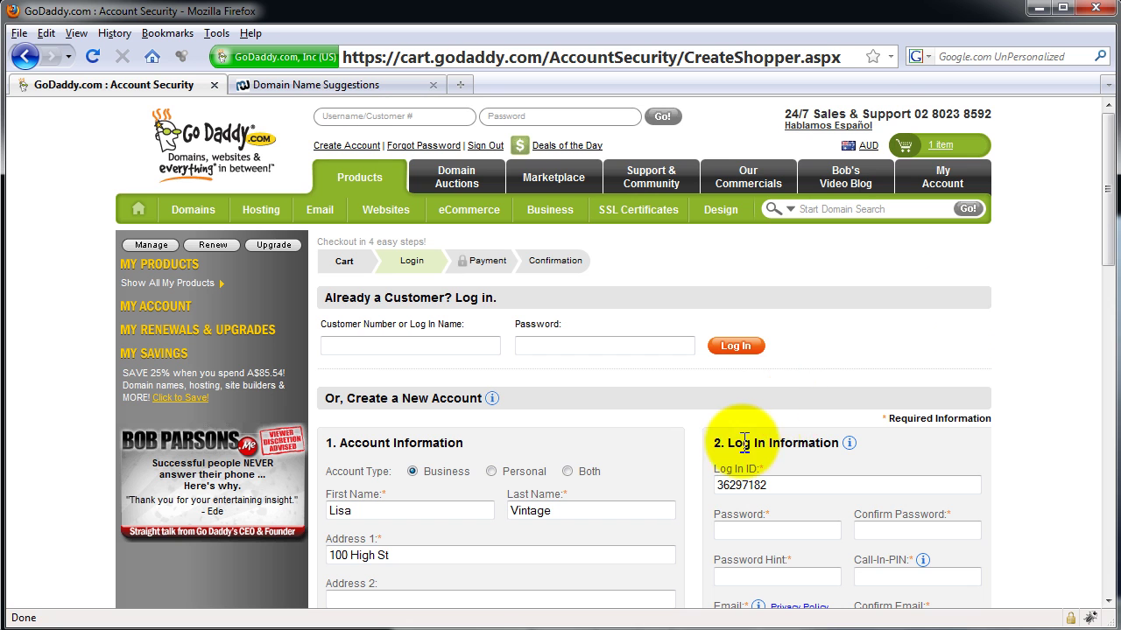
Paste the account password into both password fields and set the hint to 'the usual'.
drag(725, 444, 827, 445)
scroll(834, 443, down, 4)
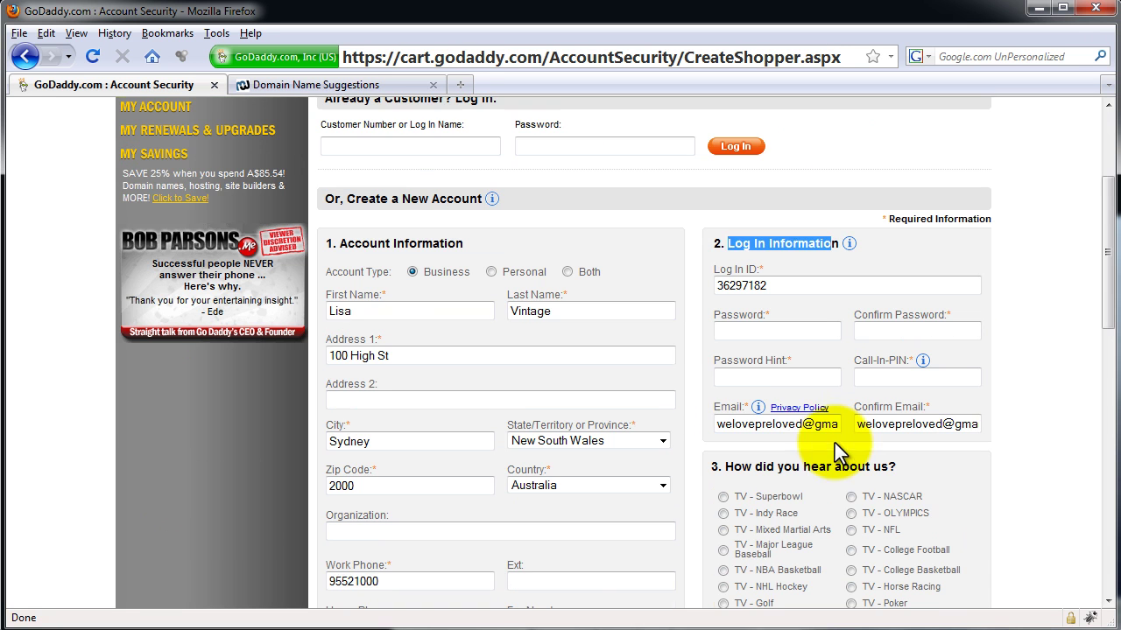
click(798, 333)
key(ctrl+v)
click(915, 332)
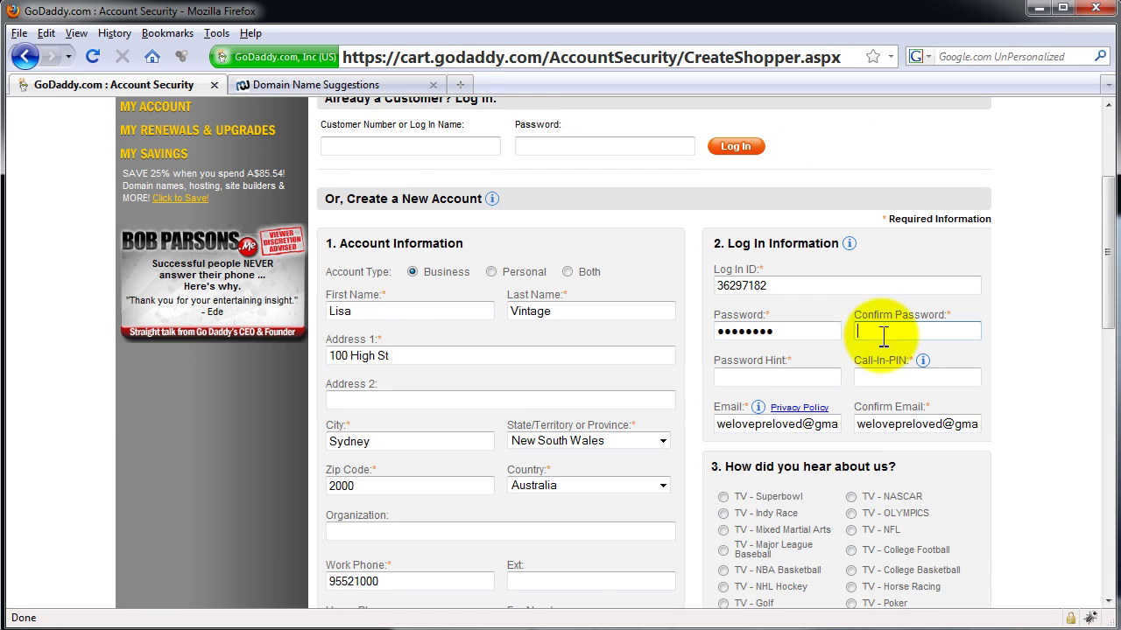
key(ctrl+v)
click(777, 377)
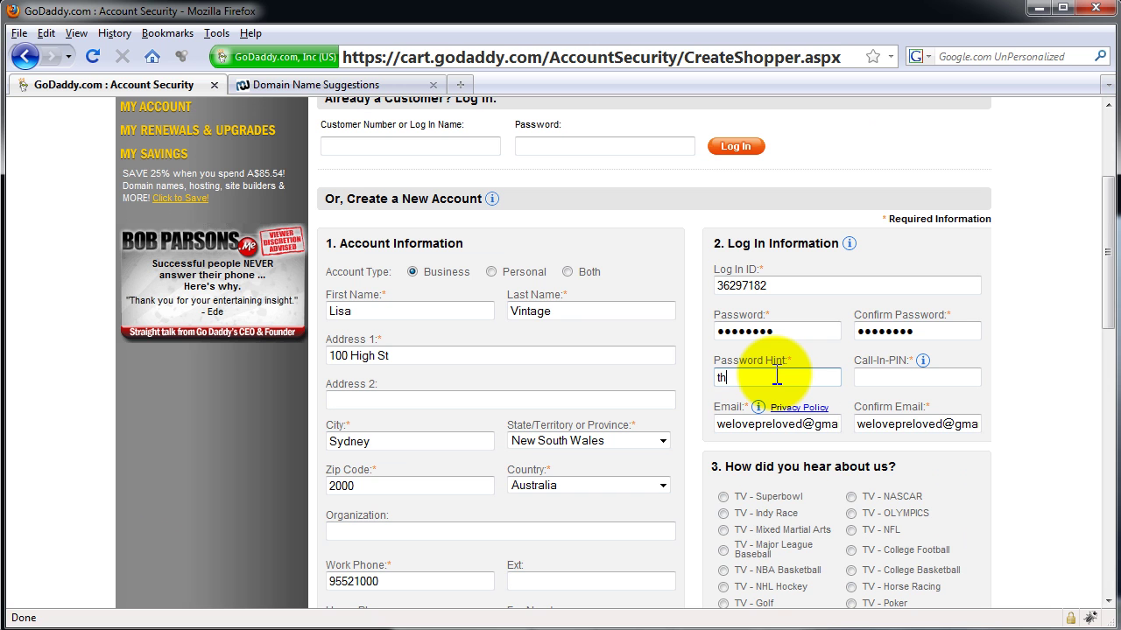
text(the usa)
key(BackSpace)
text(ual)
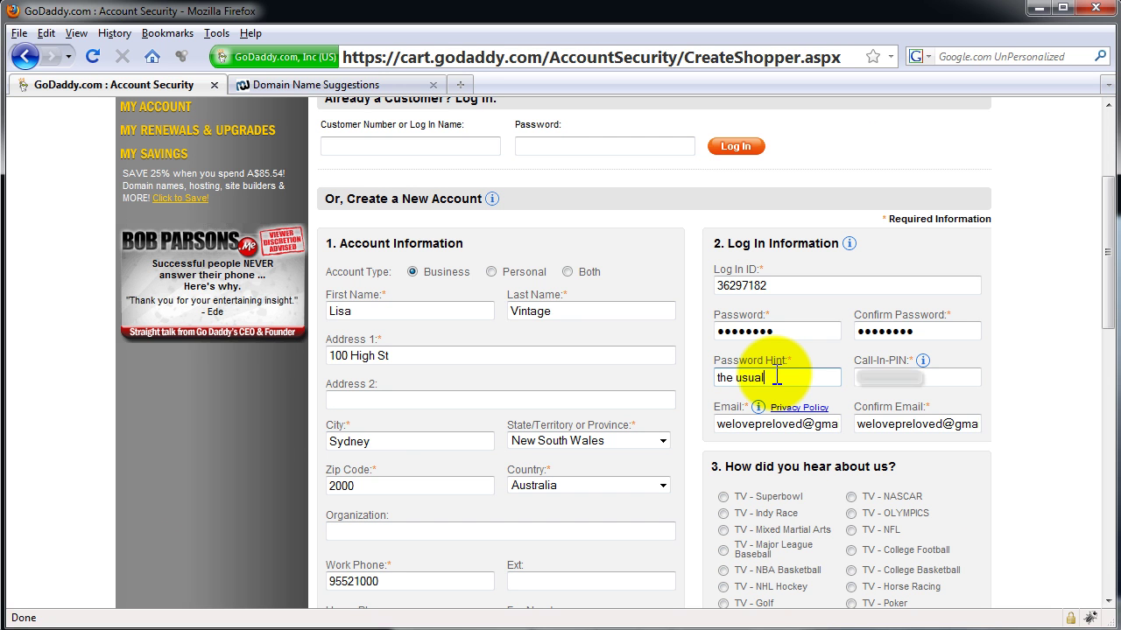
key(Tab)
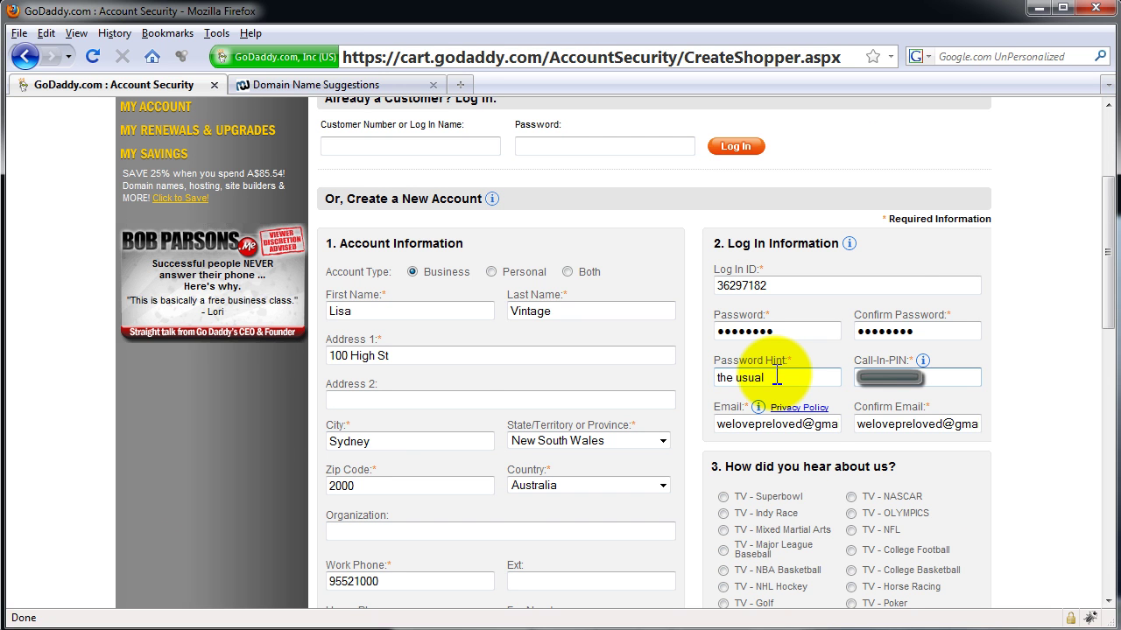
Choose Other as the referral source and continue checkout past the mobile-phone notice.
scroll(776, 377, down, 4)
click(722, 487)
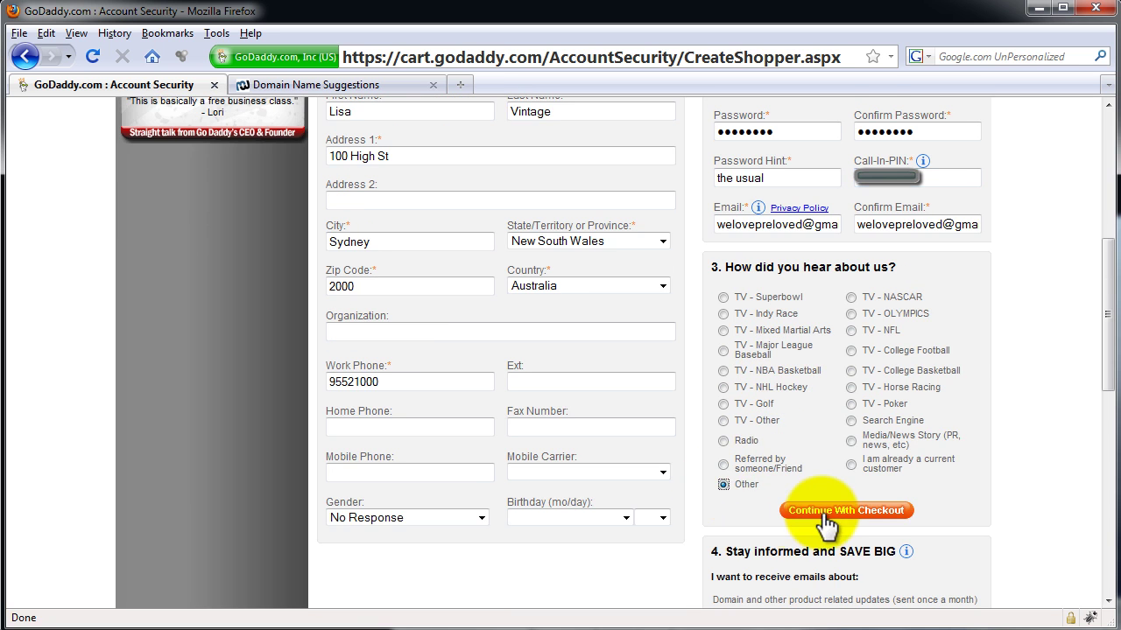
click(800, 509)
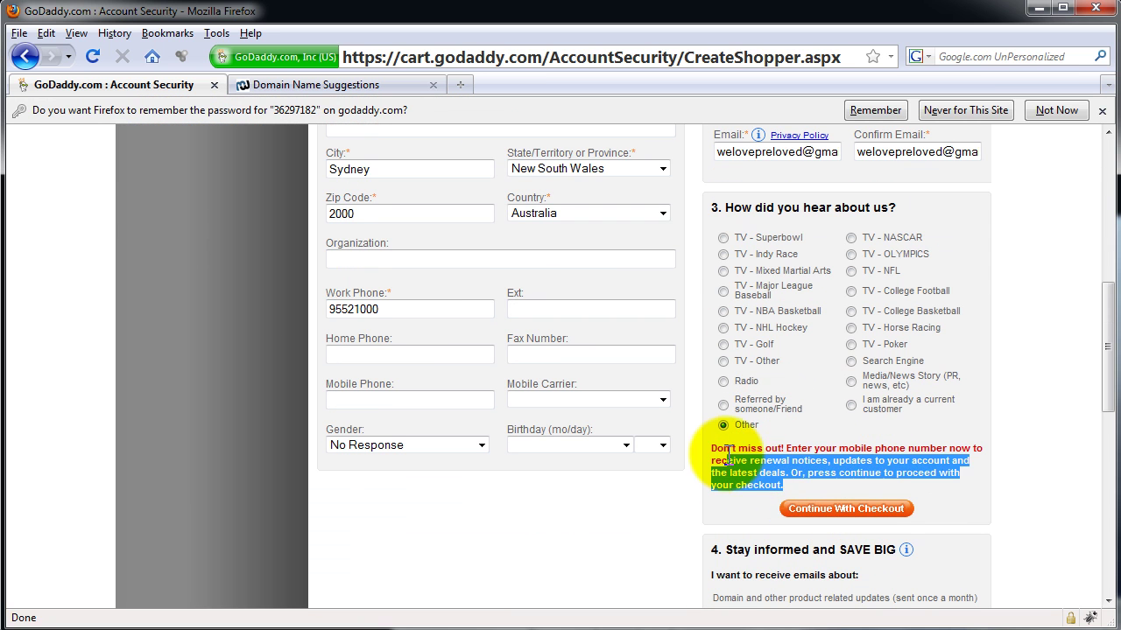
click(819, 509)
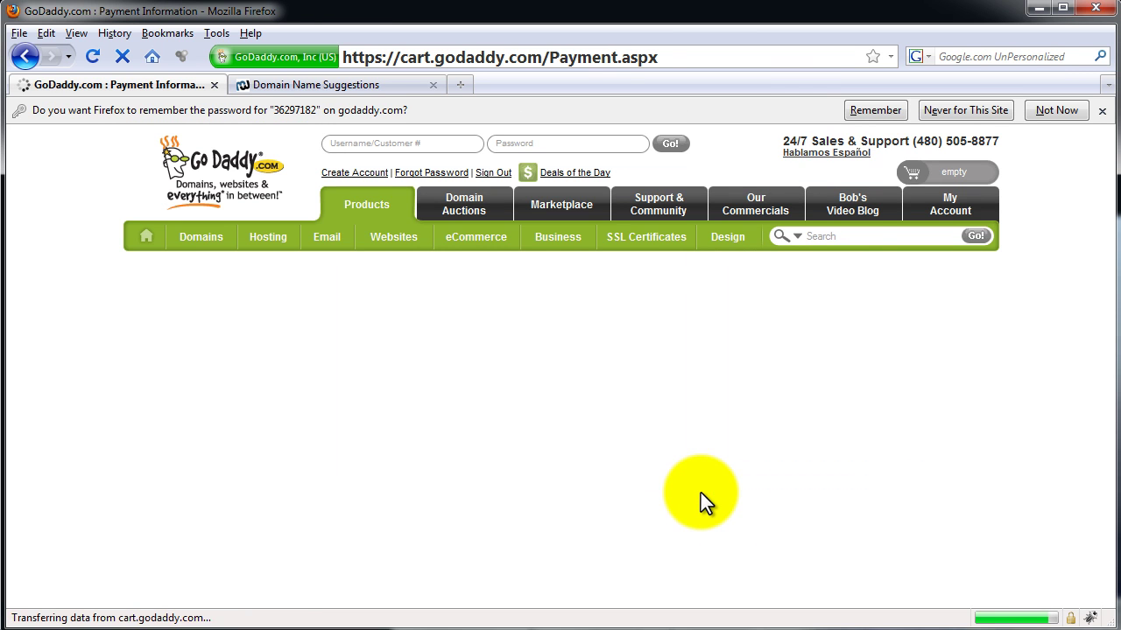
Select the card number field on the payment page and place the A$12.39 order.
scroll(663, 492, down, 2)
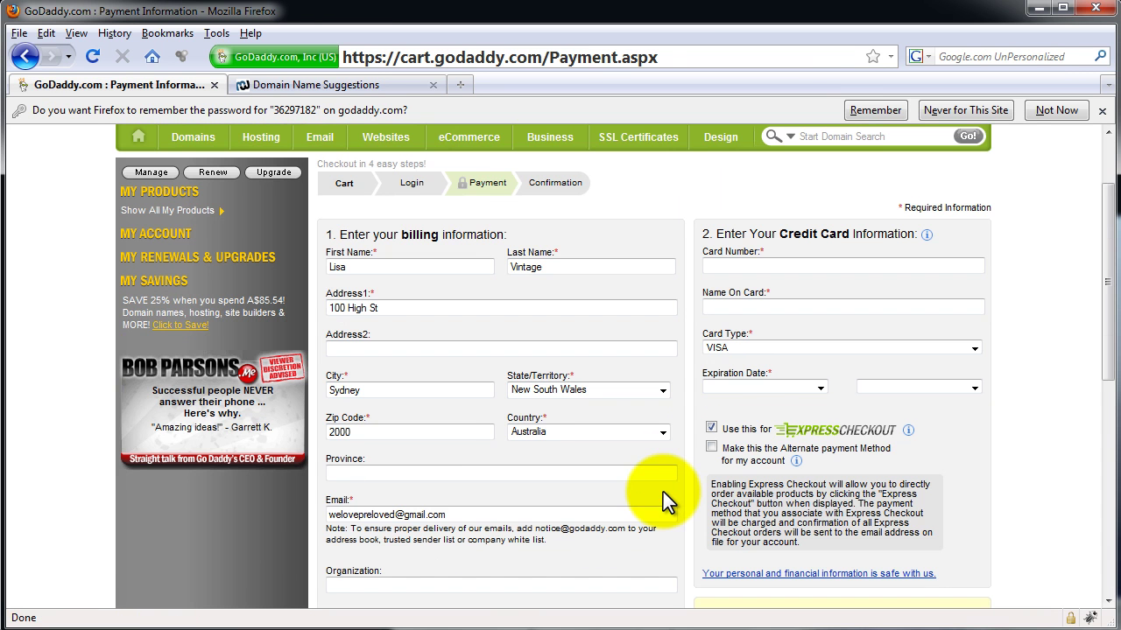
click(723, 265)
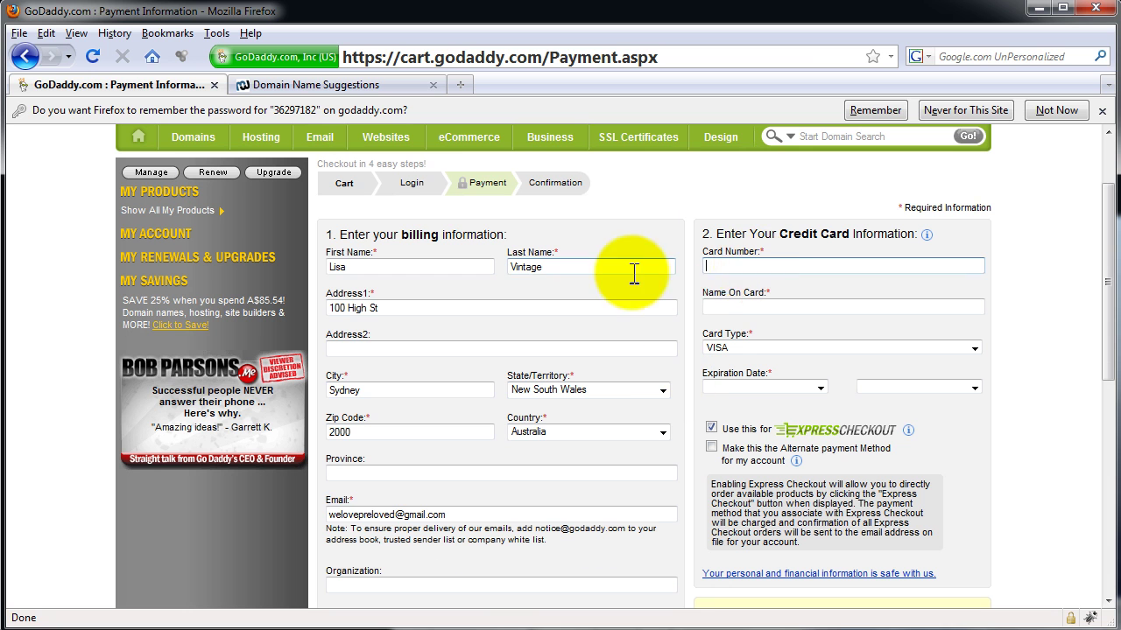
scroll(772, 552, down, 7)
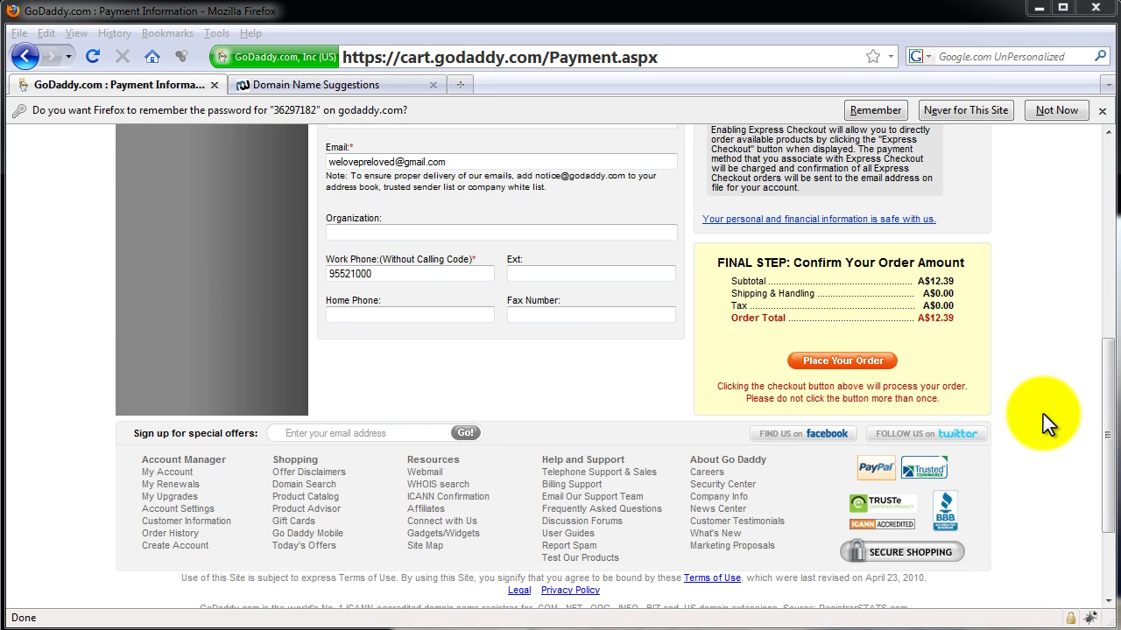
click(823, 362)
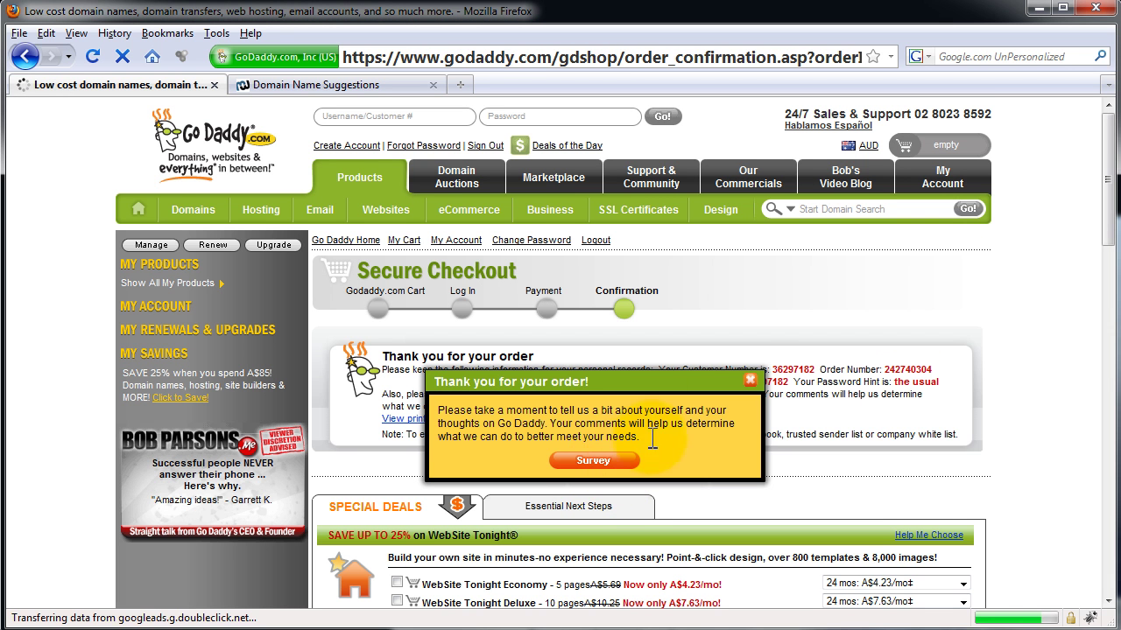
Dismiss the thank-you survey popup and review the order details on the Confirmation page.
click(750, 380)
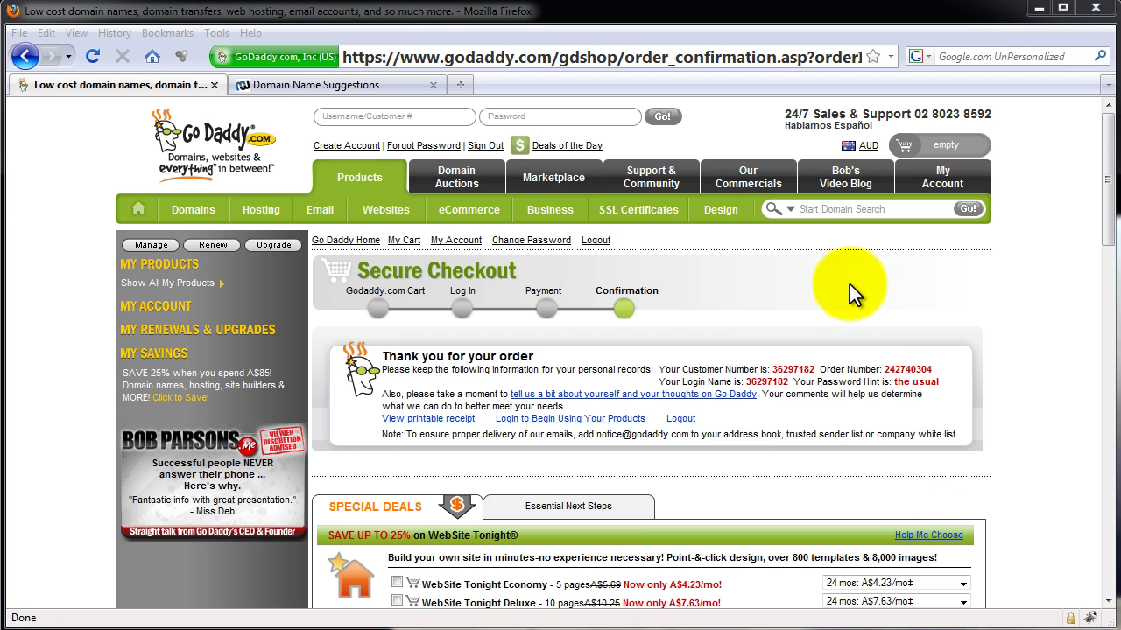
drag(435, 370, 709, 421)
click(801, 330)
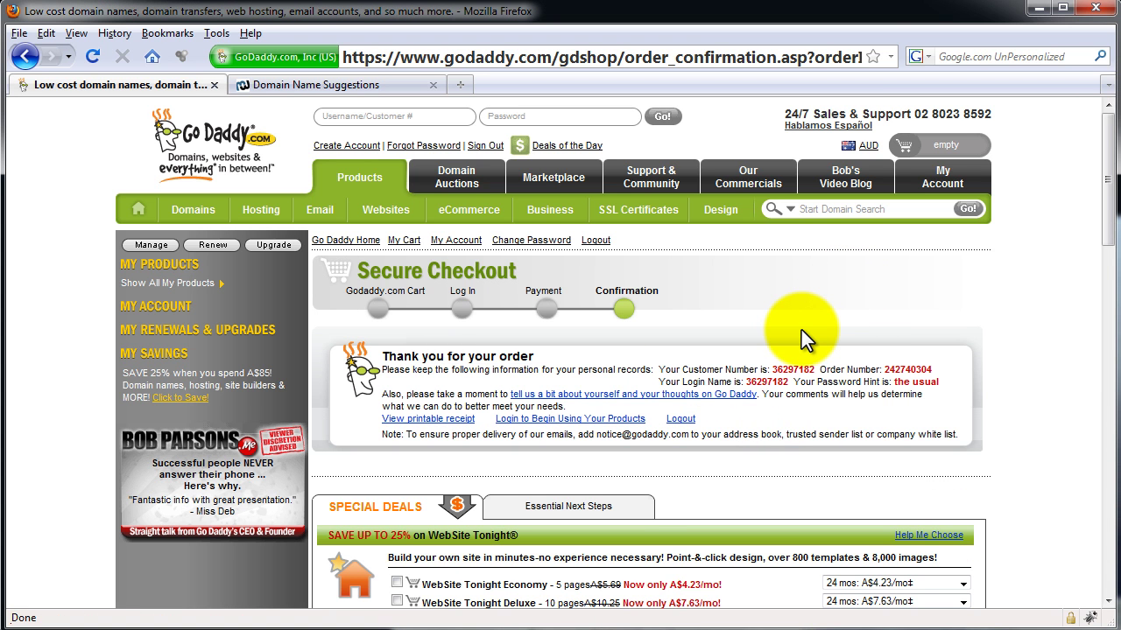
scroll(801, 330, down, 15)
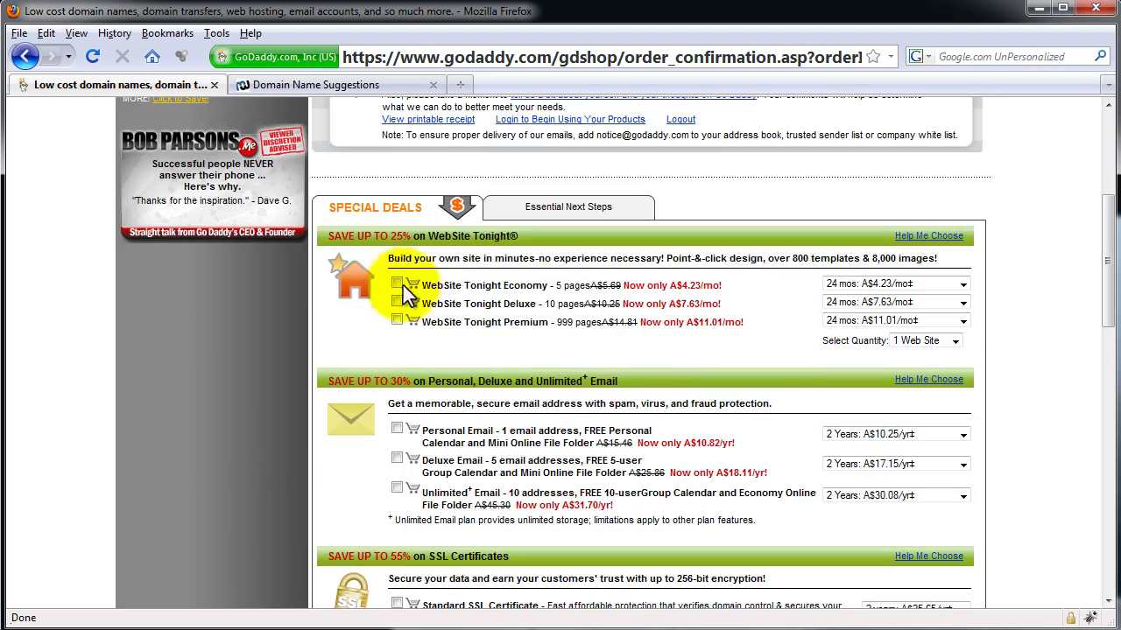
scroll(561, 303, up, 15)
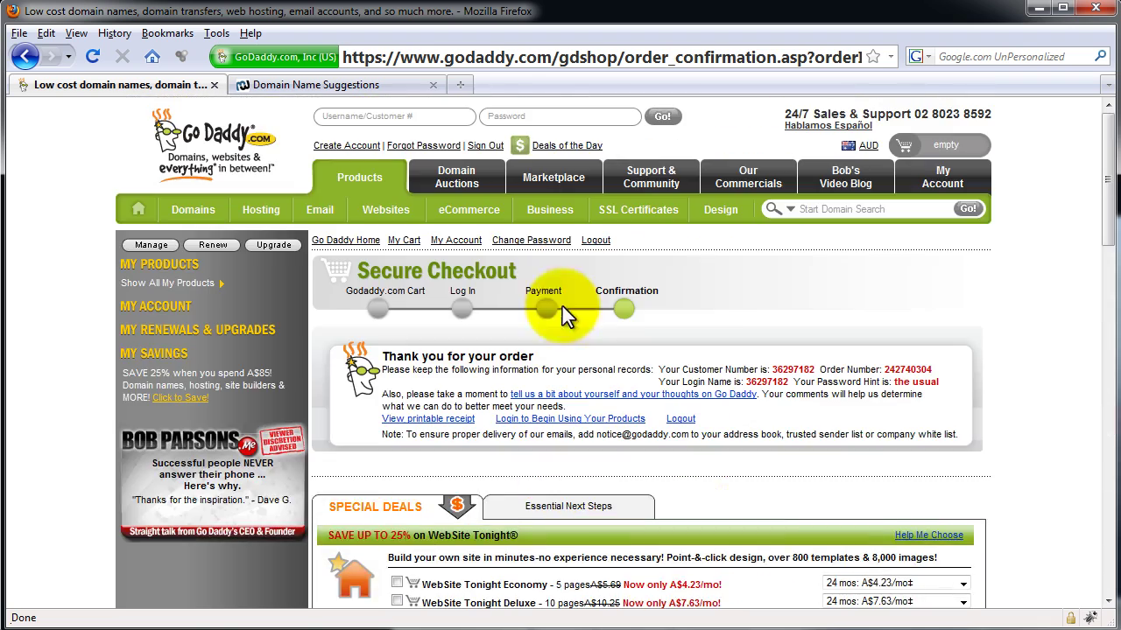